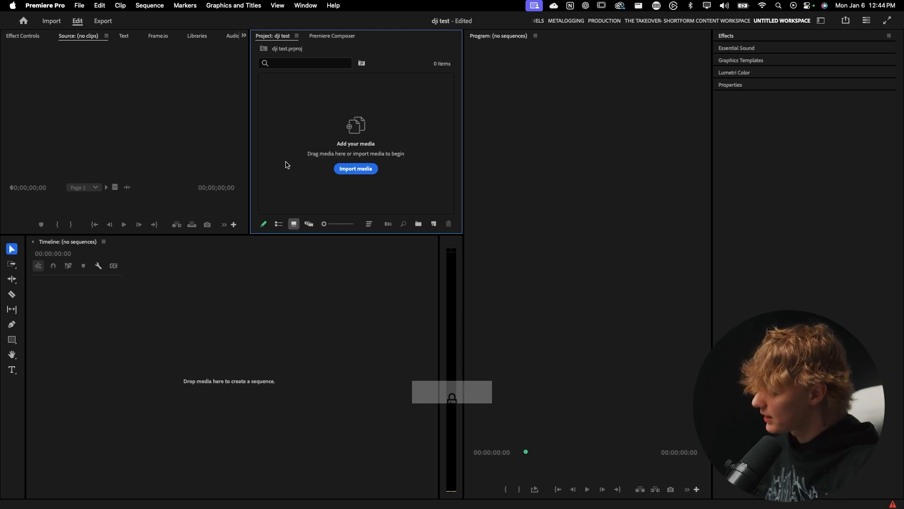
- Import chriss- built to win.wav and the five MP4 clips, and build a sequence from the audio file
{"action": "double_click", "coordinate": [284, 160]}
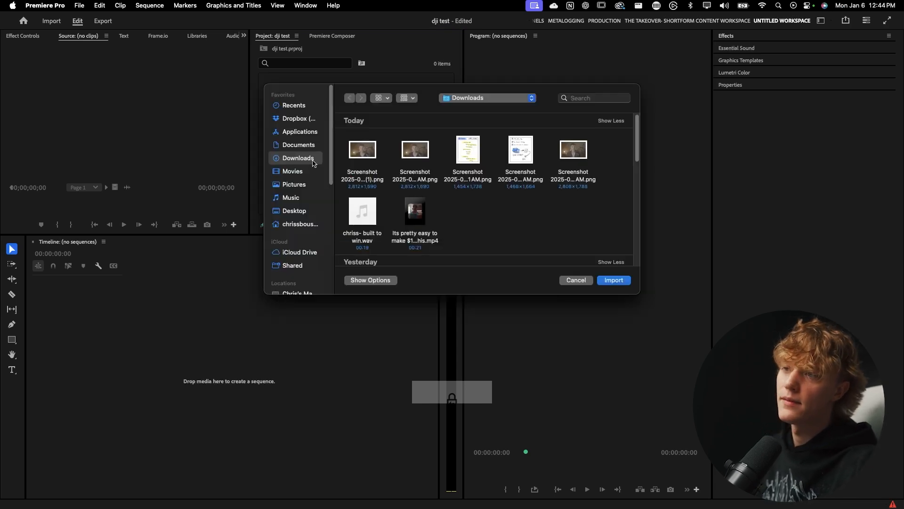
{"action": "double_click", "coordinate": [363, 212]}
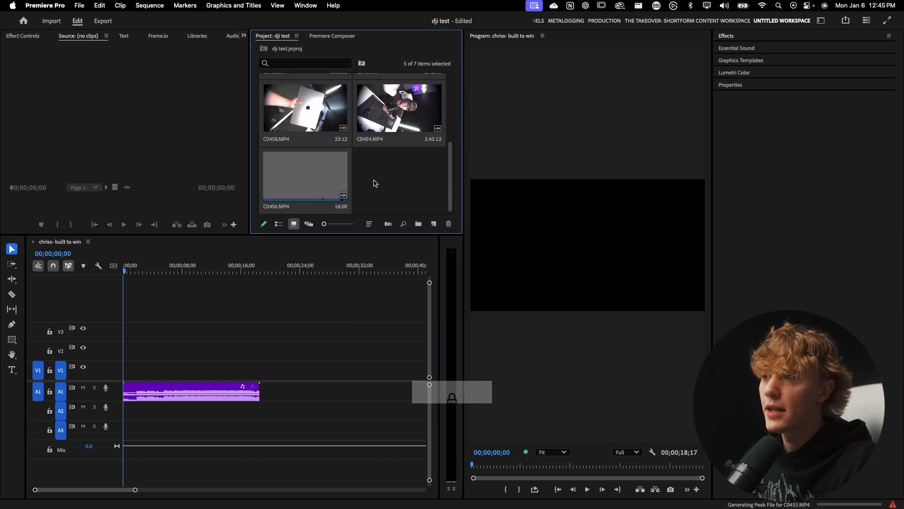
{"action": "left_click", "coordinate": [374, 182]}
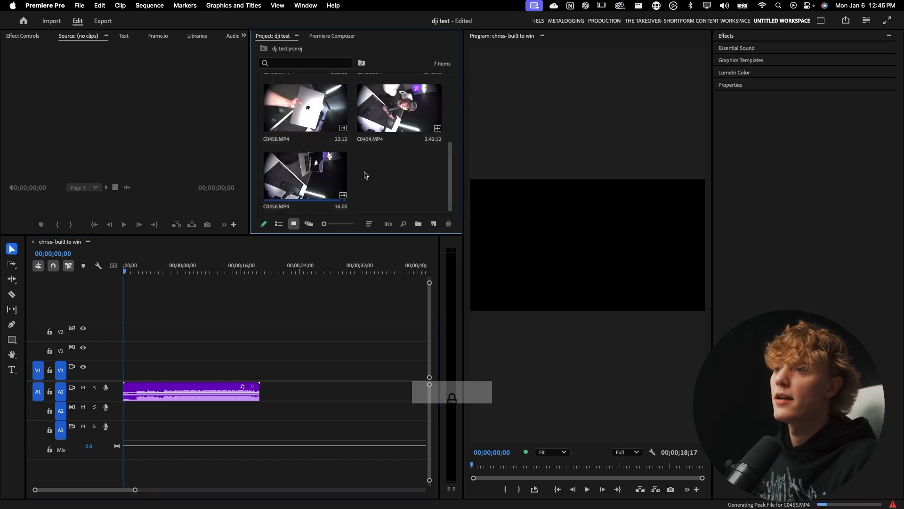
- Mark a section of about 3:04 in C0456.MP4 and place only its video at the start of track V1
{"action": "double_click", "coordinate": [272, 177]}
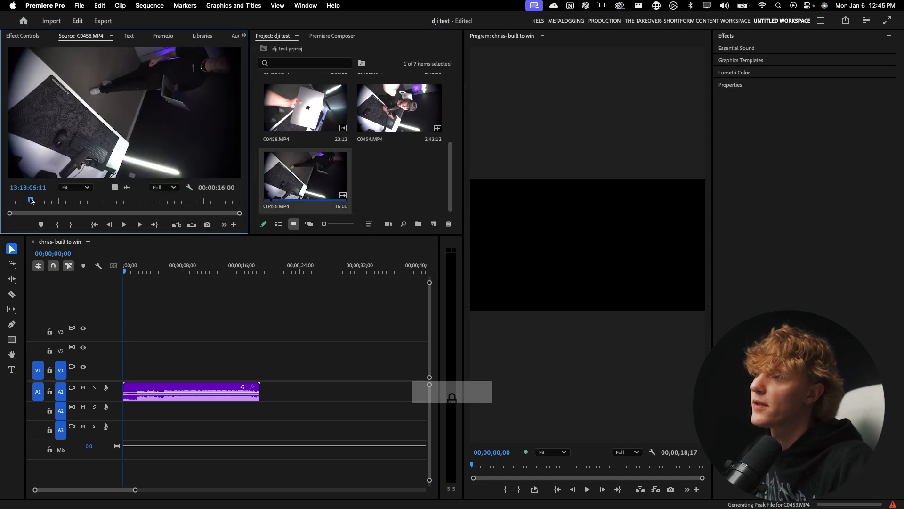
{"action": "left_click_drag", "start_coordinate": [29, 201], "coordinate": [109, 198]}
{"action": "key", "text": "i"}
{"action": "key", "text": "space"}
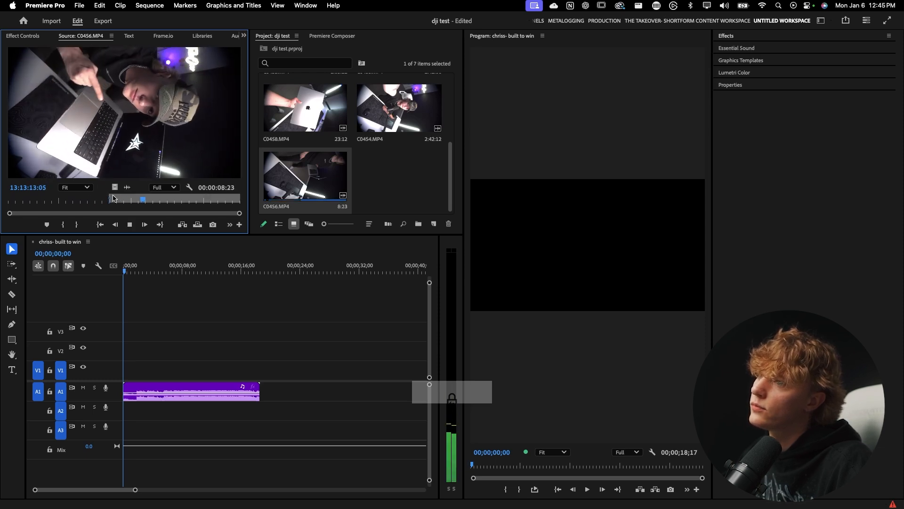
{"action": "key", "text": "space"}
{"action": "key", "text": "o"}
{"action": "left_click_drag", "start_coordinate": [115, 187], "coordinate": [126, 373]}
- Preview C0454.MP4 in the source monitor by scrubbing through its footage
{"action": "double_click", "coordinate": [399, 109]}
{"action": "key", "text": "space"}
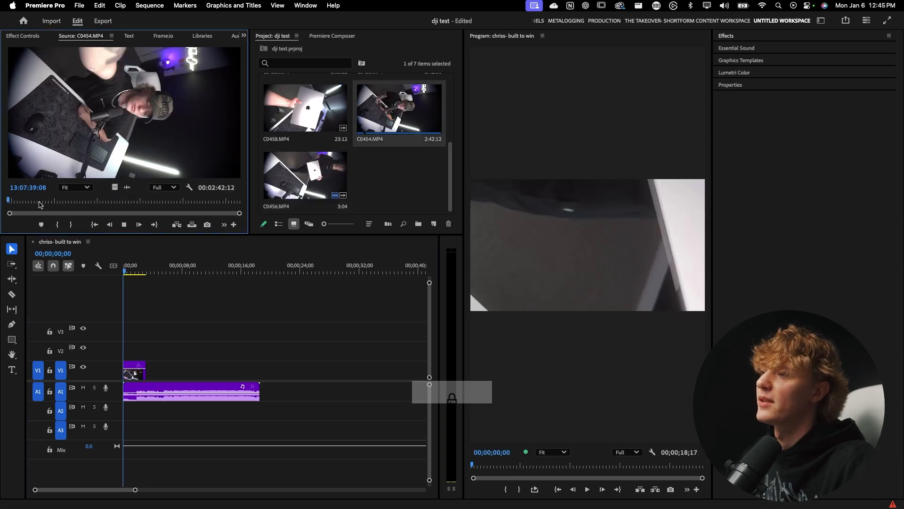
{"action": "left_click_drag", "start_coordinate": [40, 201], "coordinate": [152, 201]}
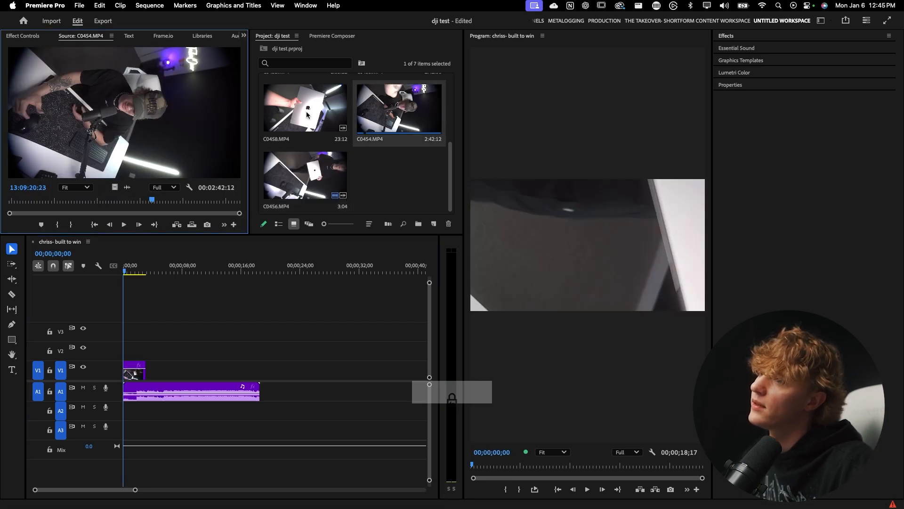
- Mark a section of about 3:18 in C0458.MP4 and place only its video directly after the first clip on V1
{"action": "double_click", "coordinate": [306, 114]}
{"action": "key", "text": "space"}
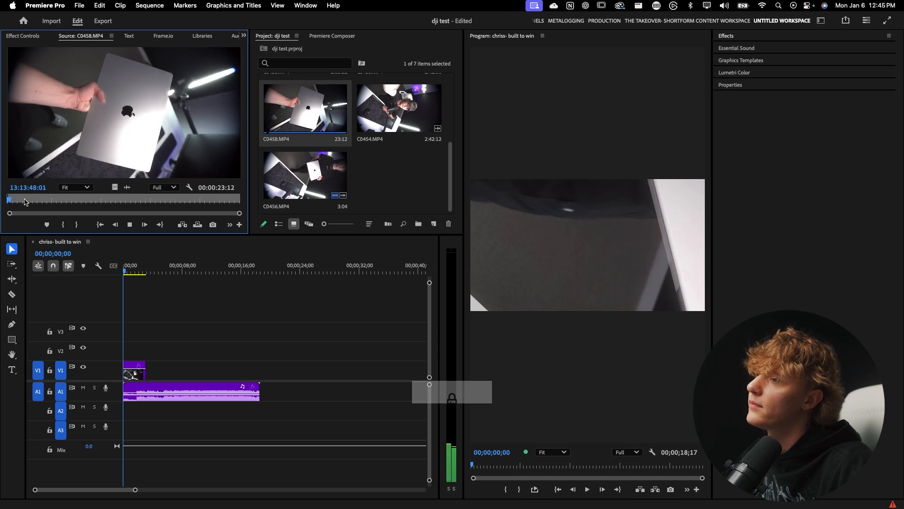
{"action": "left_click_drag", "start_coordinate": [115, 187], "coordinate": [156, 333]}
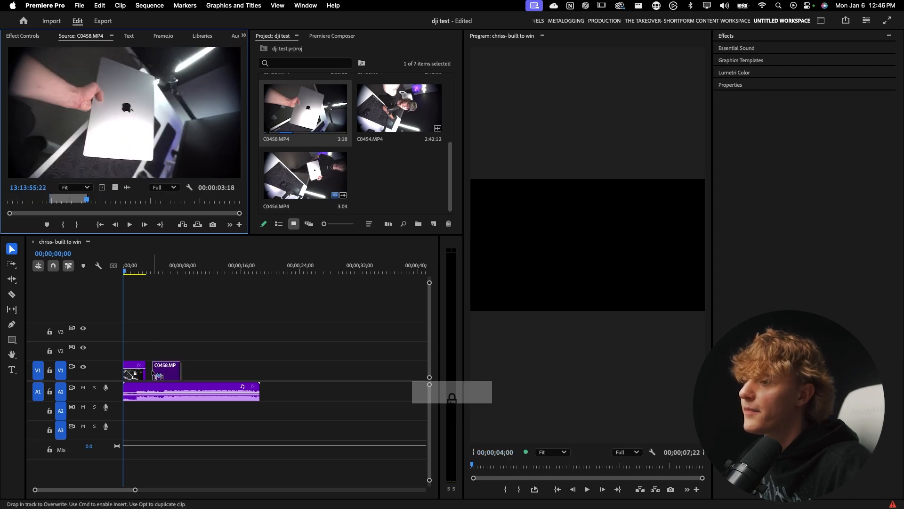
{"action": "left_click_drag", "start_coordinate": [154, 372], "coordinate": [149, 372]}
- Add two marked sections of C0455.MP4, video only, back to back after the C0458.MP4 clip on V1
{"action": "scroll", "coordinate": [383, 136], "scroll_direction": "up", "scroll_amount": 2}
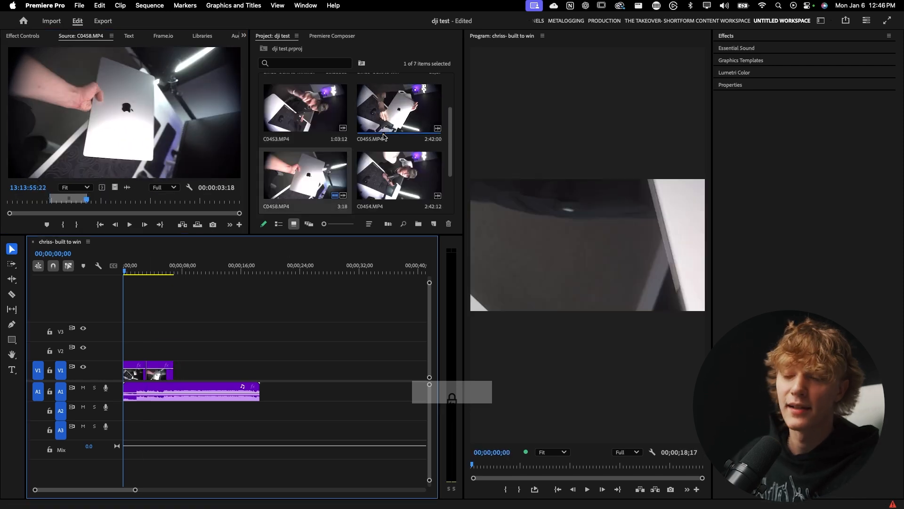
{"action": "double_click", "coordinate": [383, 111]}
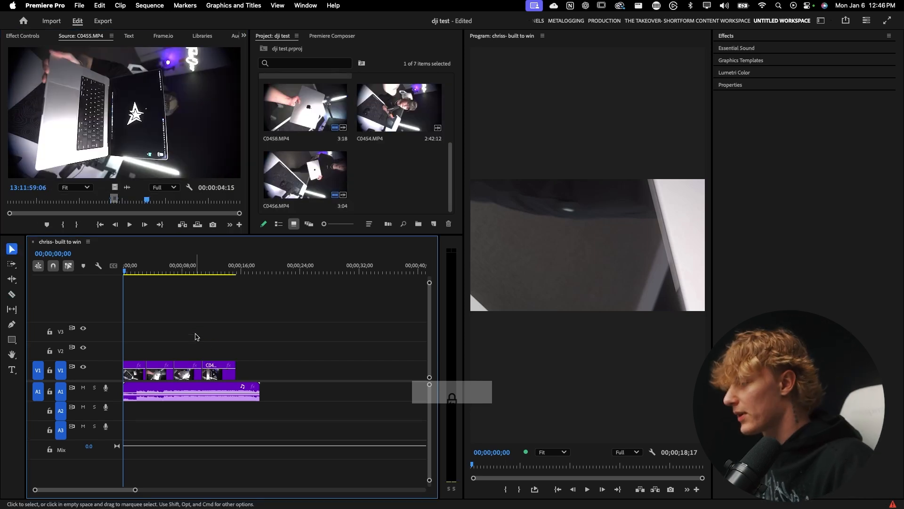
- Set the sequence frame size to 1080 horizontal by 1920 vertical, accepting the deletion of its previews
{"action": "left_click", "coordinate": [135, 271]}
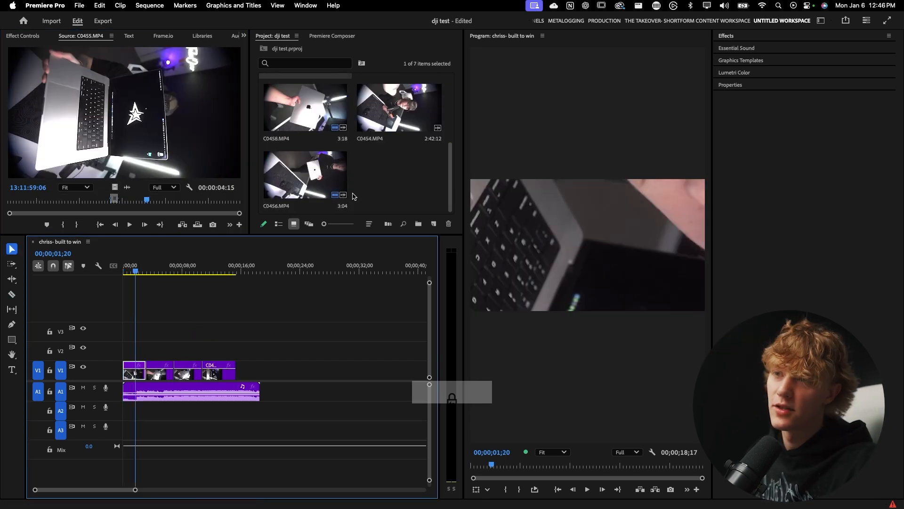
{"action": "left_click", "coordinate": [149, 5]}
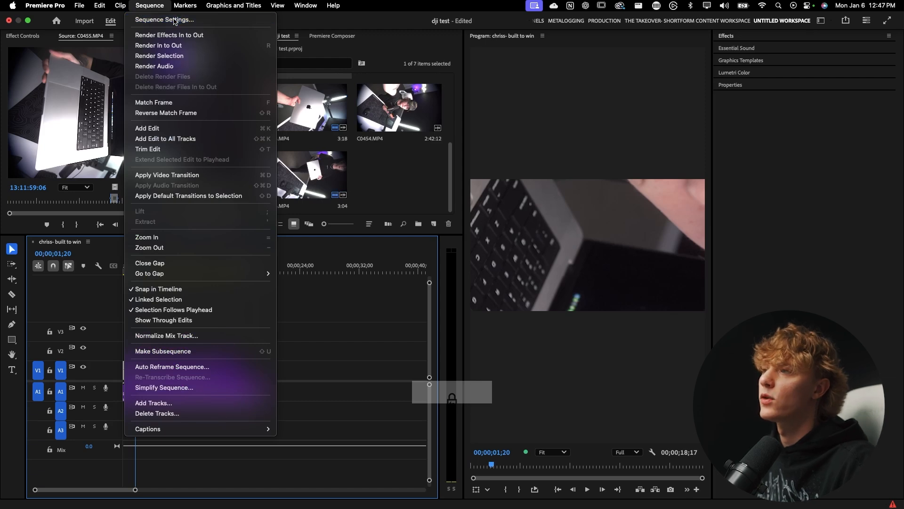
{"action": "left_click", "coordinate": [175, 19]}
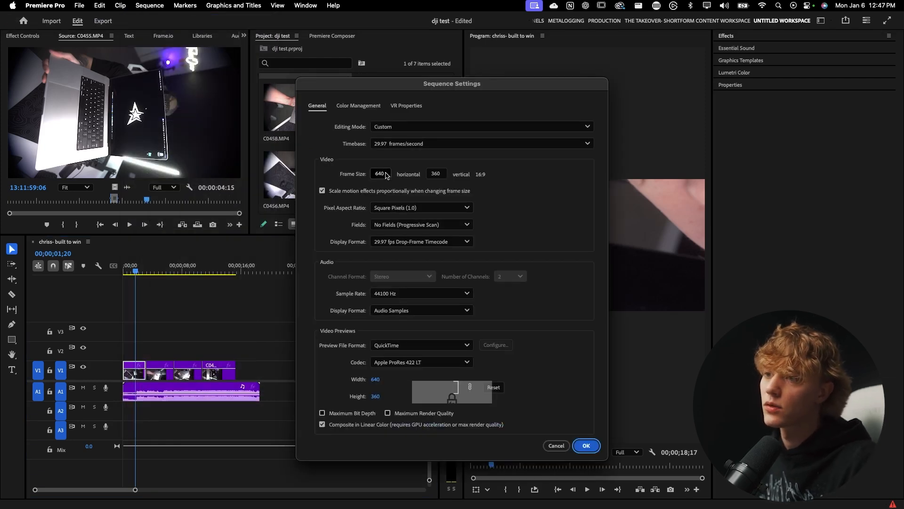
{"action": "left_click_drag", "start_coordinate": [386, 175], "coordinate": [349, 173]}
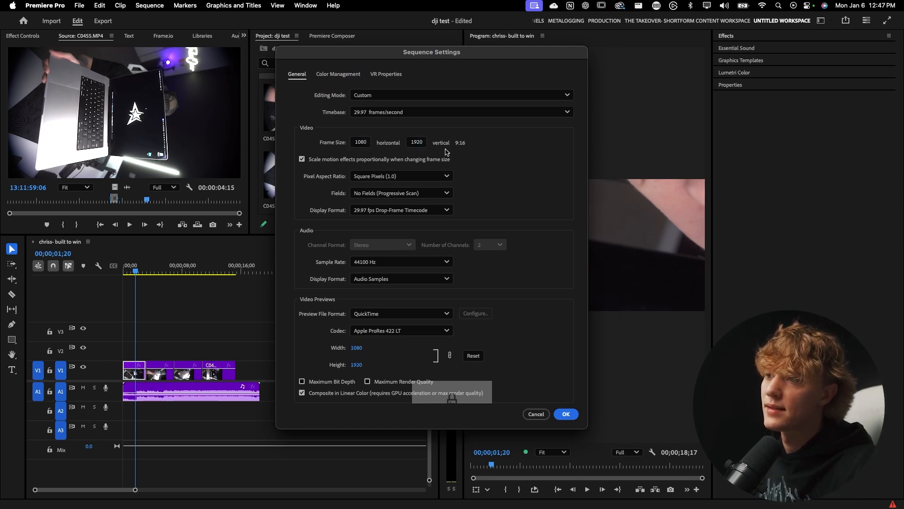
{"action": "left_click", "coordinate": [560, 414]}
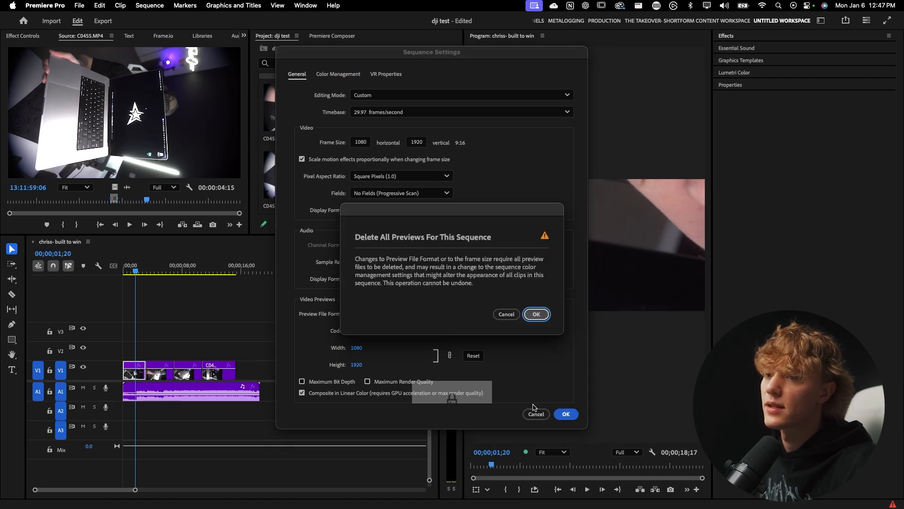
{"action": "left_click", "coordinate": [531, 315]}
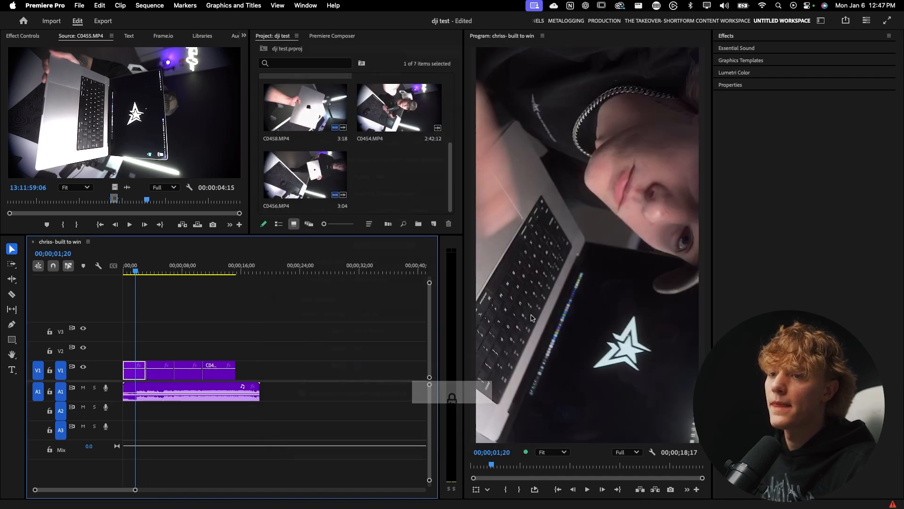
- Set the first clip's rotation to -90° and its scale to 50
{"action": "left_click", "coordinate": [29, 36]}
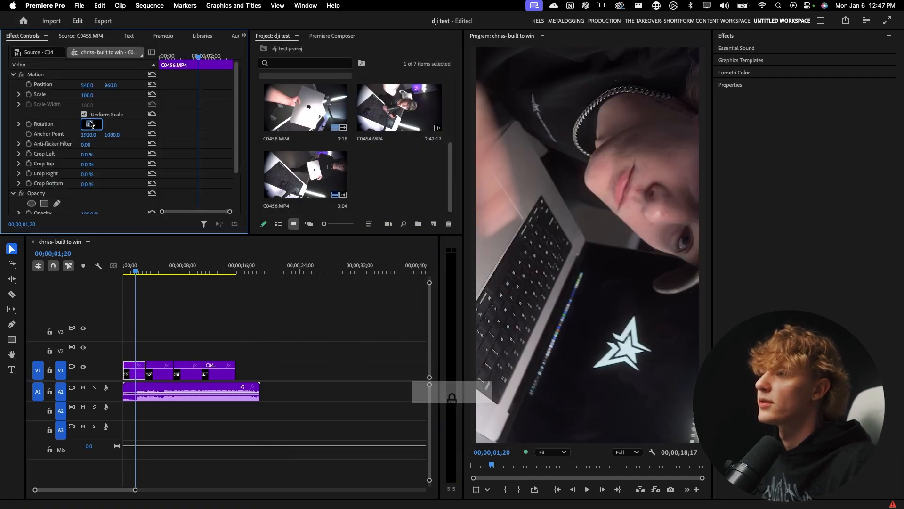
{"action": "key", "text": "Return"}
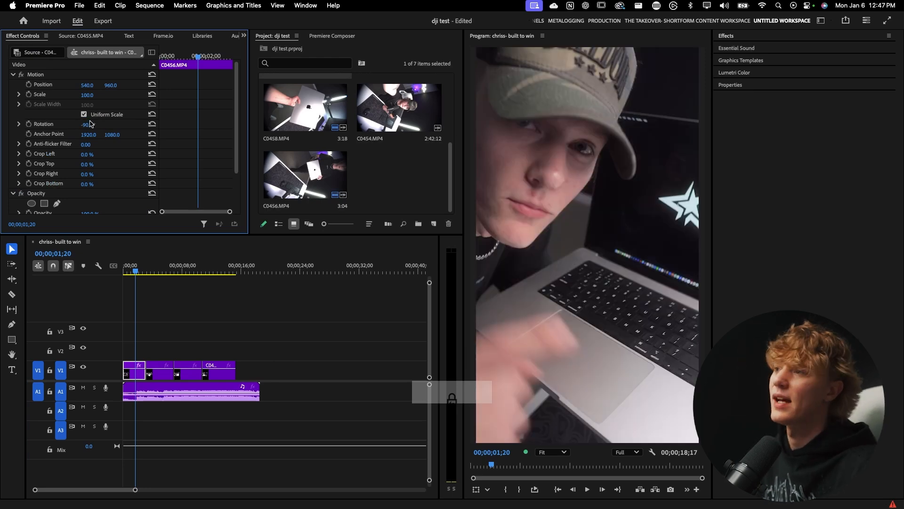
{"action": "type", "text": "50"}
{"action": "key", "text": "Return"}
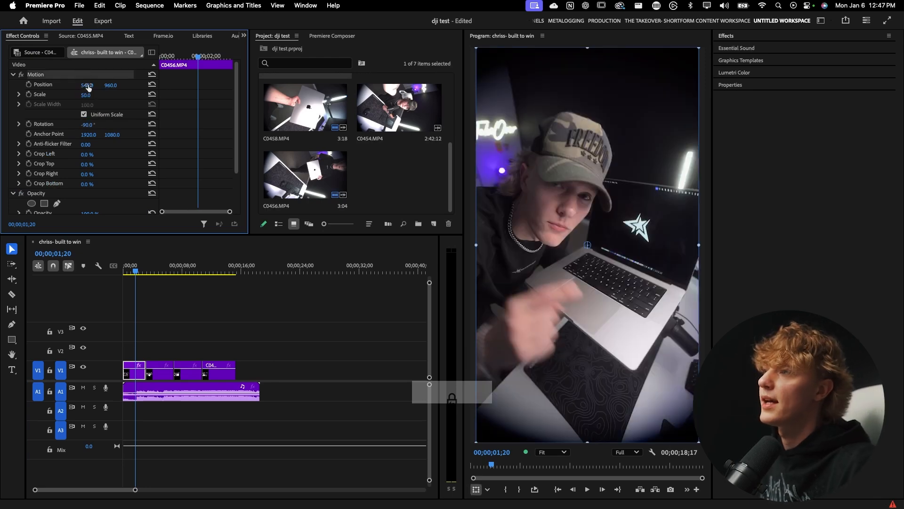
- Copy the first clip's Motion settings onto the other three video clips on V1
{"action": "left_click_drag", "start_coordinate": [157, 352], "coordinate": [235, 370]}
{"action": "left_click_drag", "start_coordinate": [136, 271], "coordinate": [160, 270]}
{"action": "key", "text": "c"}
{"action": "key", "text": "v"}
{"action": "left_click", "coordinate": [183, 341]}
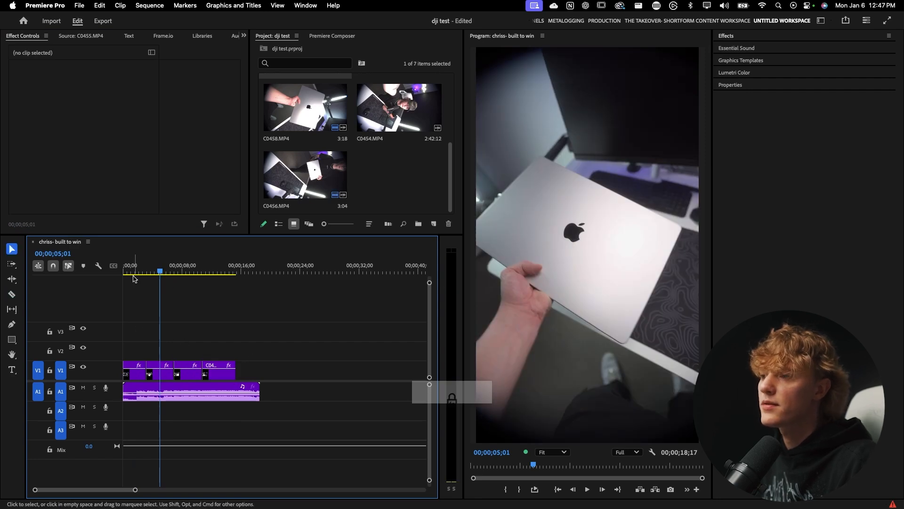
- Apply the Chriss- Szn creative look to the first clip in Lumetri Color
{"action": "left_click", "coordinate": [132, 271]}
{"action": "left_click", "coordinate": [135, 365]}
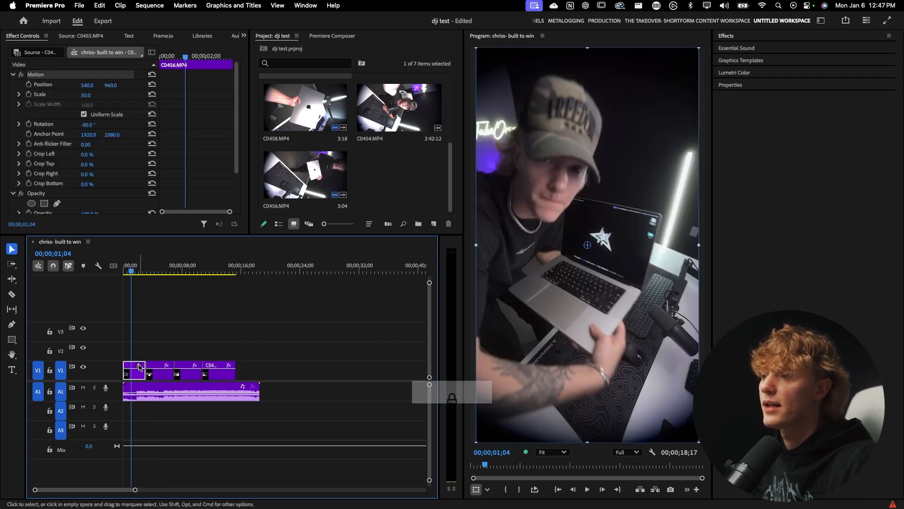
{"action": "left_click", "coordinate": [742, 74]}
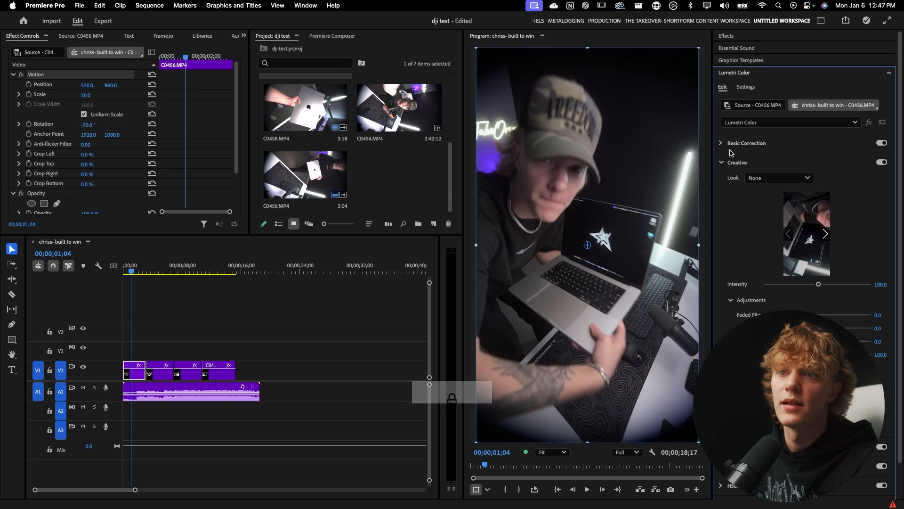
{"action": "left_click", "coordinate": [759, 178]}
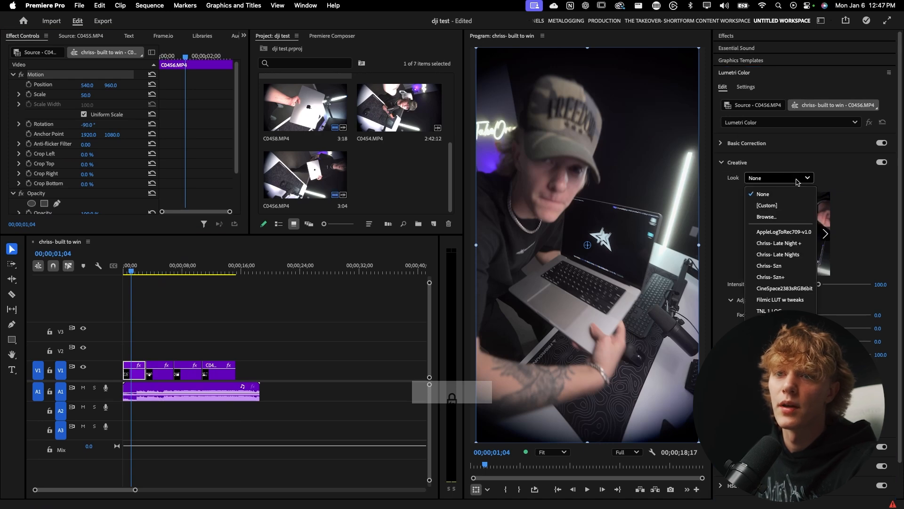
{"action": "left_click", "coordinate": [794, 266]}
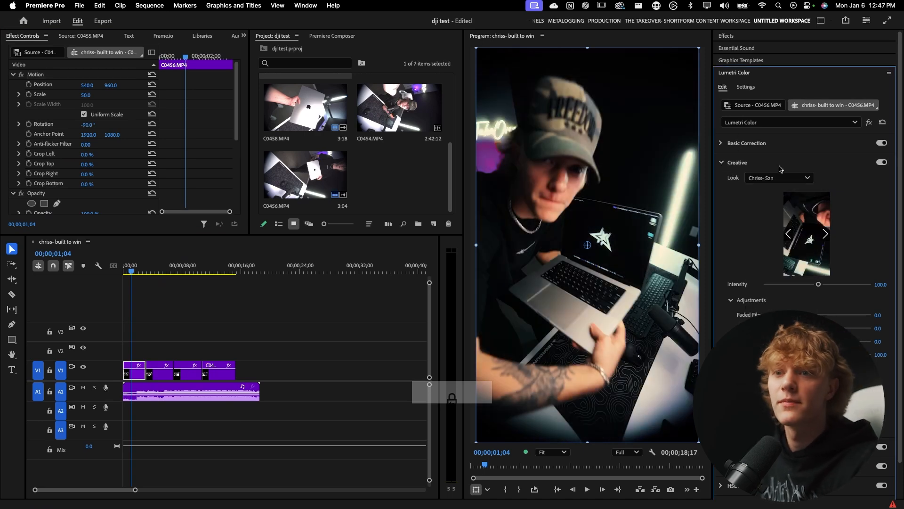
- Try the Chriss- Late Night + and Chriss- Late Nights looks on the first clip, and switch back to Chriss- Szn
{"action": "left_click", "coordinate": [782, 178]}
{"action": "left_click", "coordinate": [783, 243]}
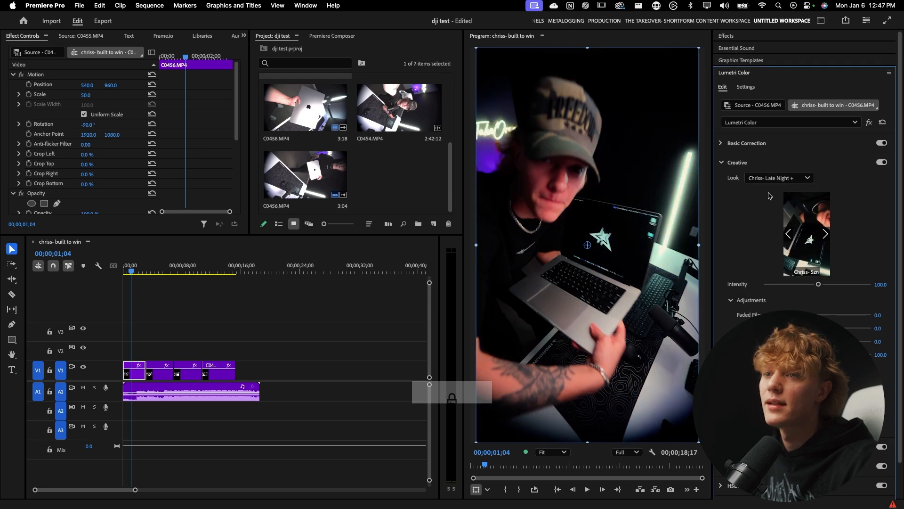
{"action": "left_click", "coordinate": [772, 178]}
{"action": "left_click", "coordinate": [778, 254]}
{"action": "left_click", "coordinate": [775, 178]}
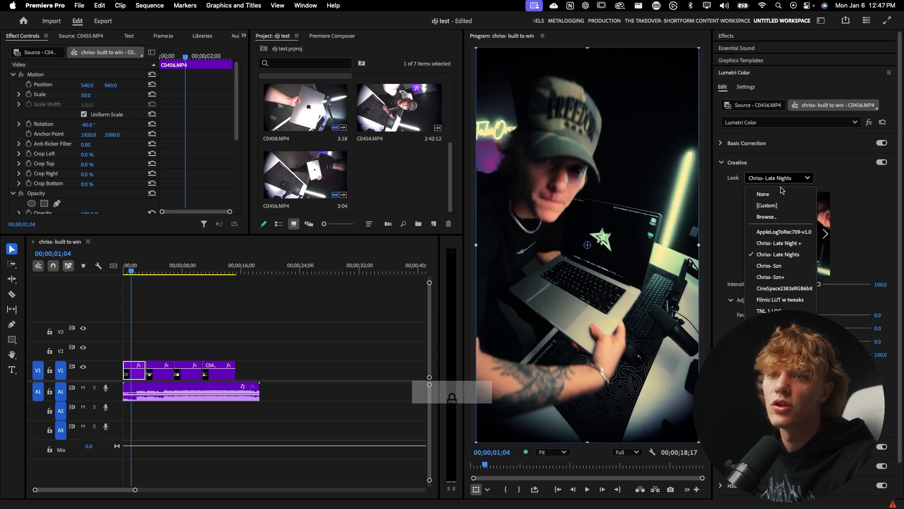
{"action": "left_click", "coordinate": [790, 267]}
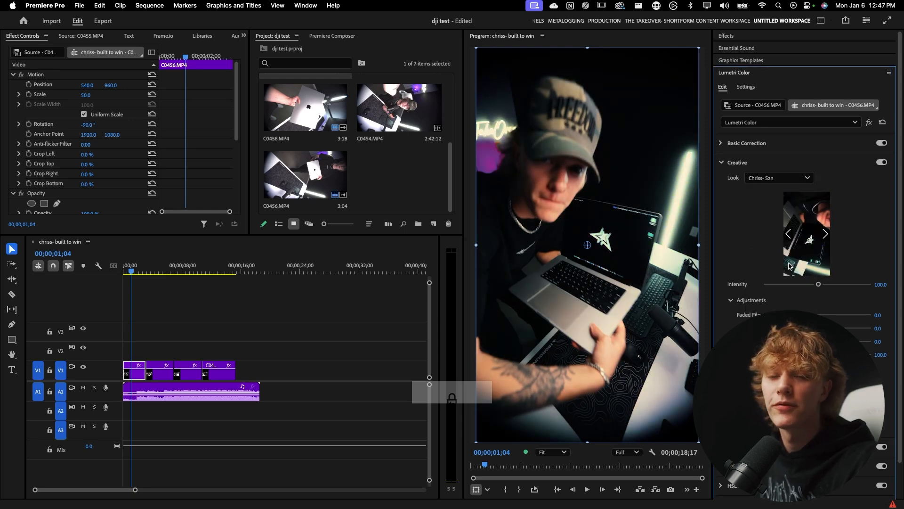
- Copy the first clip's Lumetri Color effect onto the other three video clips on V1
{"action": "left_click", "coordinate": [236, 340]}
{"action": "left_click", "coordinate": [129, 364]}
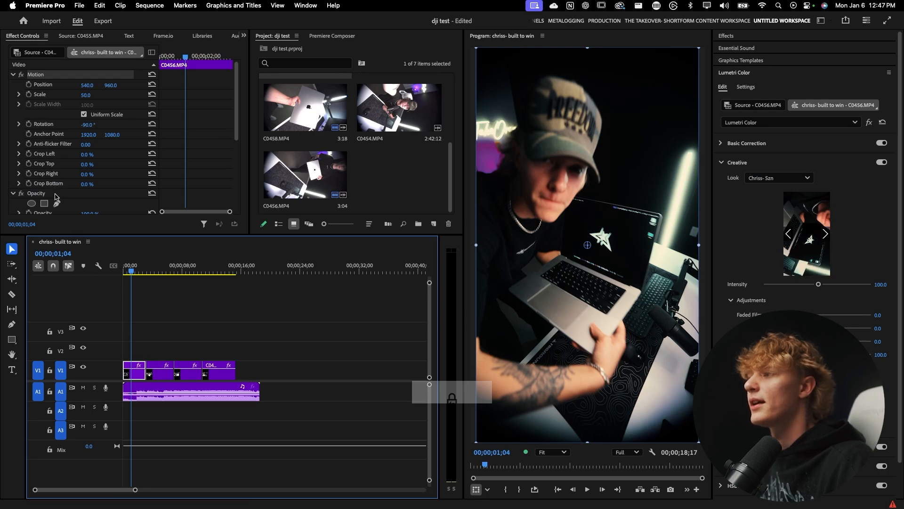
{"action": "scroll", "coordinate": [55, 196], "scroll_direction": "down", "scroll_amount": 5}
{"action": "left_click", "coordinate": [59, 120]}
{"action": "left_click_drag", "start_coordinate": [162, 345], "coordinate": [208, 377]}
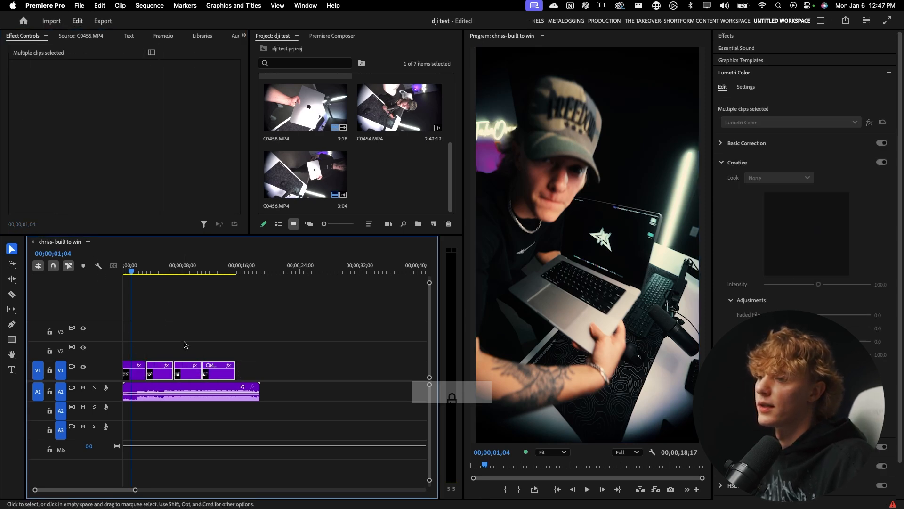
{"action": "left_click", "coordinate": [185, 345]}
- Place the playhead at 00;00;01;24, where the music gets louder, and enlarge audio track A1 to show its waveform
{"action": "left_click_drag", "start_coordinate": [131, 265], "coordinate": [123, 264]}
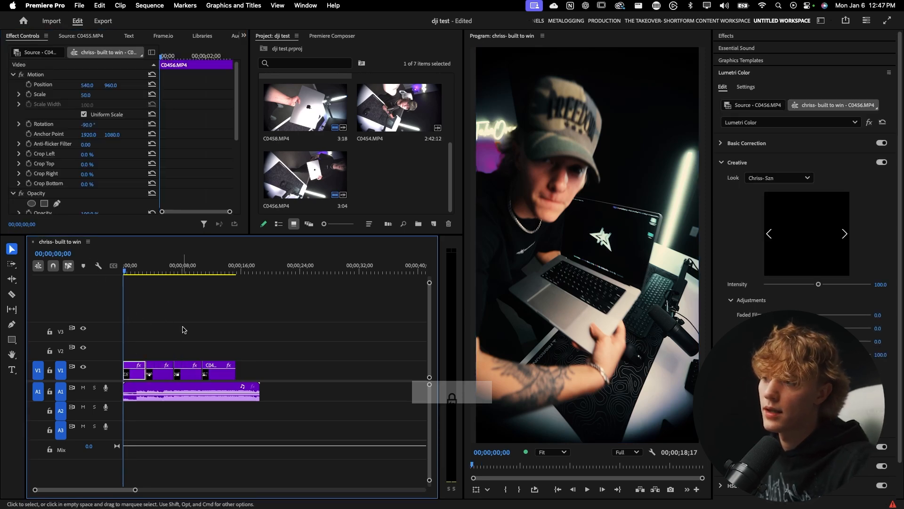
{"action": "key", "text": "="}
{"action": "key", "text": "="}
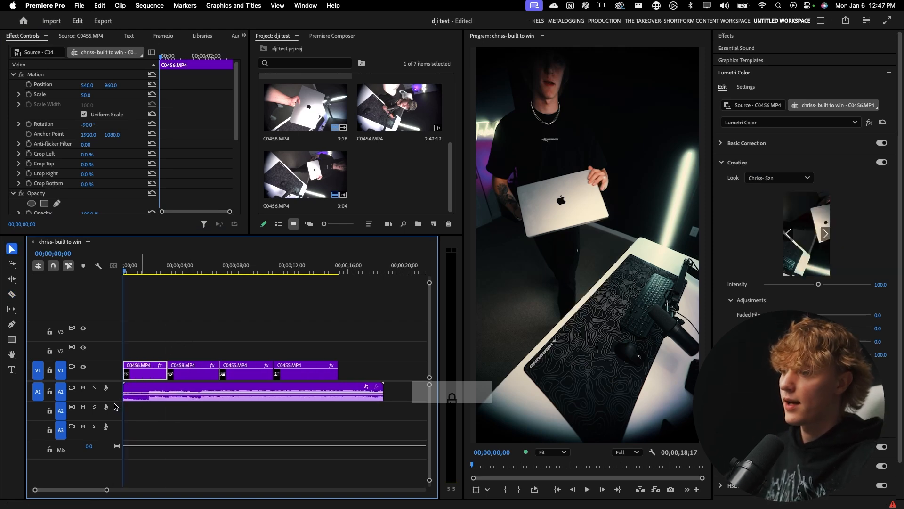
{"action": "left_click", "coordinate": [144, 296]}
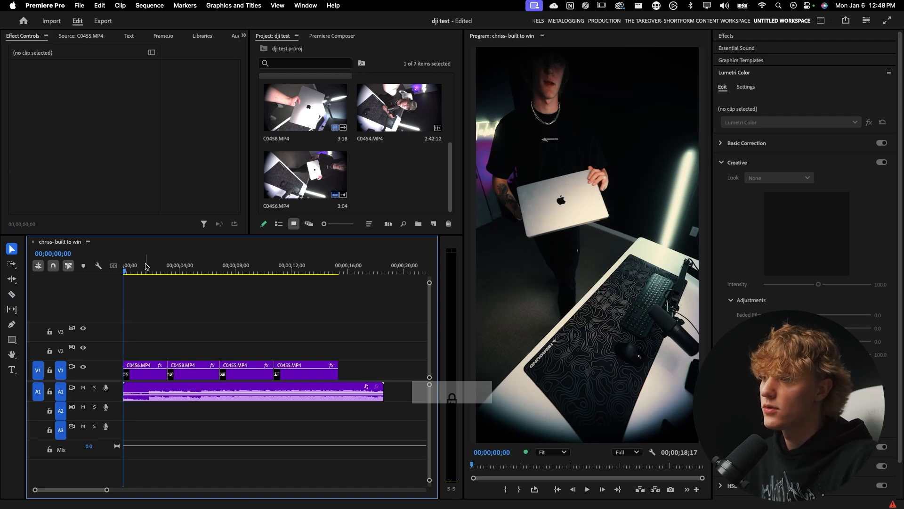
{"action": "left_click_drag", "start_coordinate": [144, 266], "coordinate": [149, 266]}
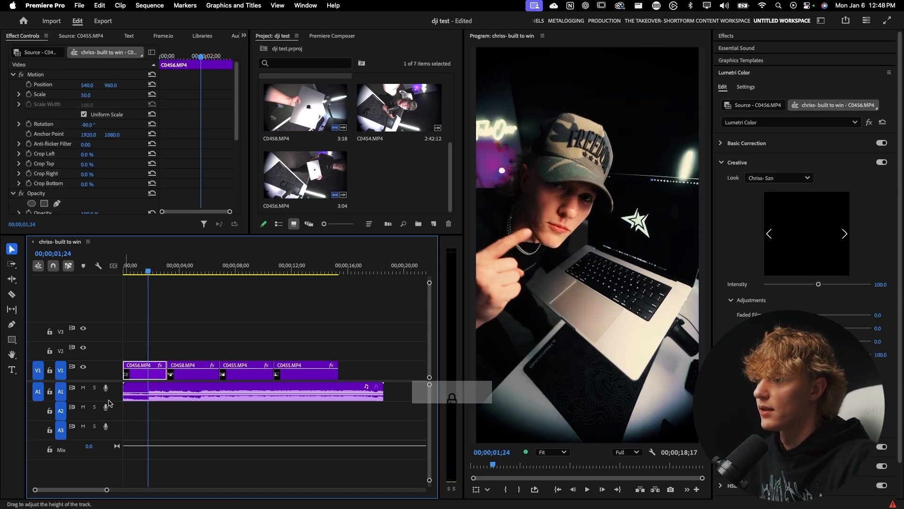
{"action": "left_click_drag", "start_coordinate": [112, 399], "coordinate": [113, 434]}
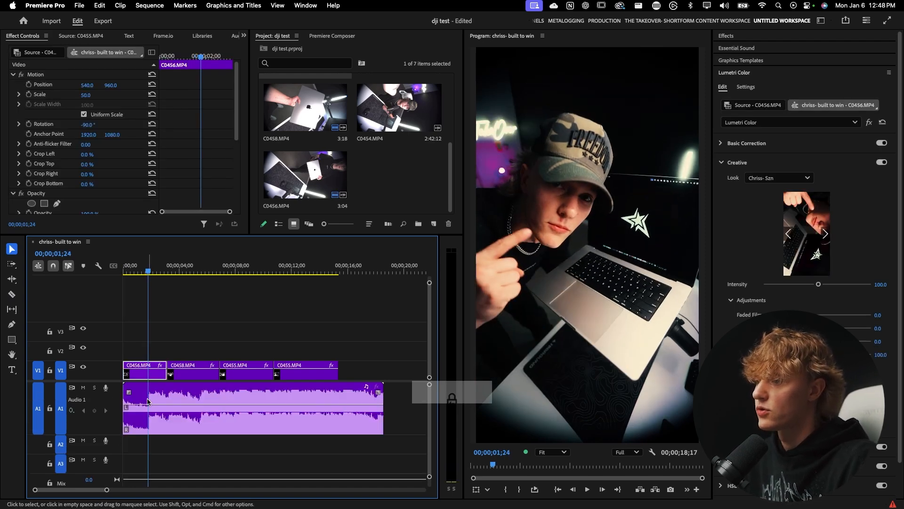
- Mark the first C0456 clip where the music gets louder, at about 00;00;01;26, and play on into C0458
{"action": "scroll", "coordinate": [146, 365], "scroll_direction": "up", "scroll_amount": 2}
{"action": "left_click", "coordinate": [150, 269]}
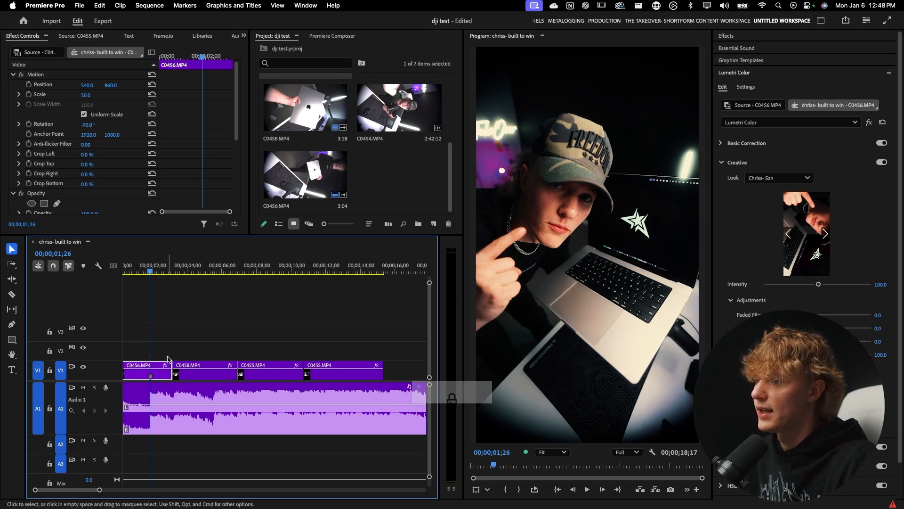
{"action": "key", "text": "space"}
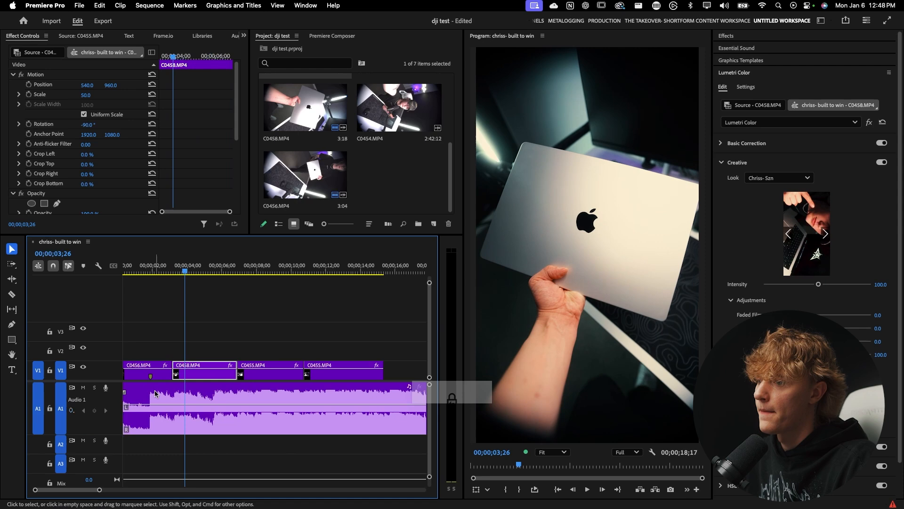
{"action": "key", "text": "space"}
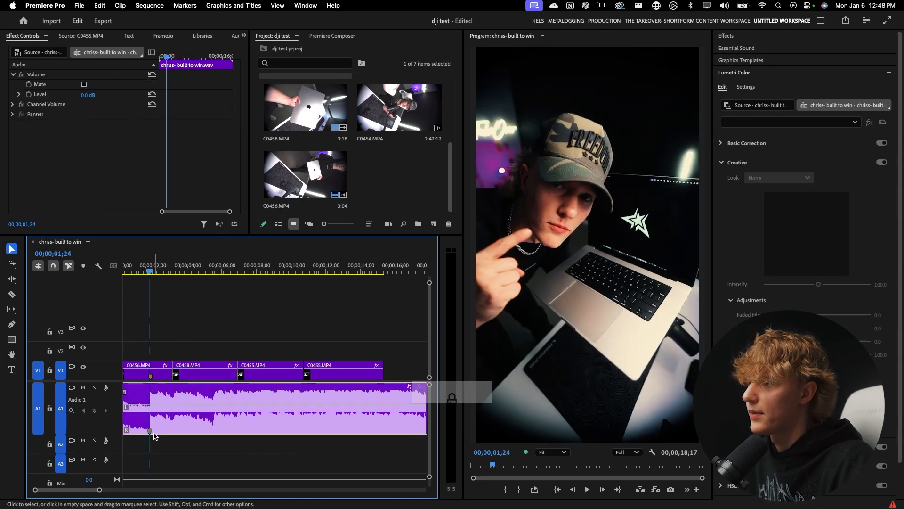
- Try beat markers on the music clip at 00;00;01;24 and 00;00;02;24, and undo them
{"action": "left_click_drag", "start_coordinate": [150, 271], "coordinate": [168, 273]}
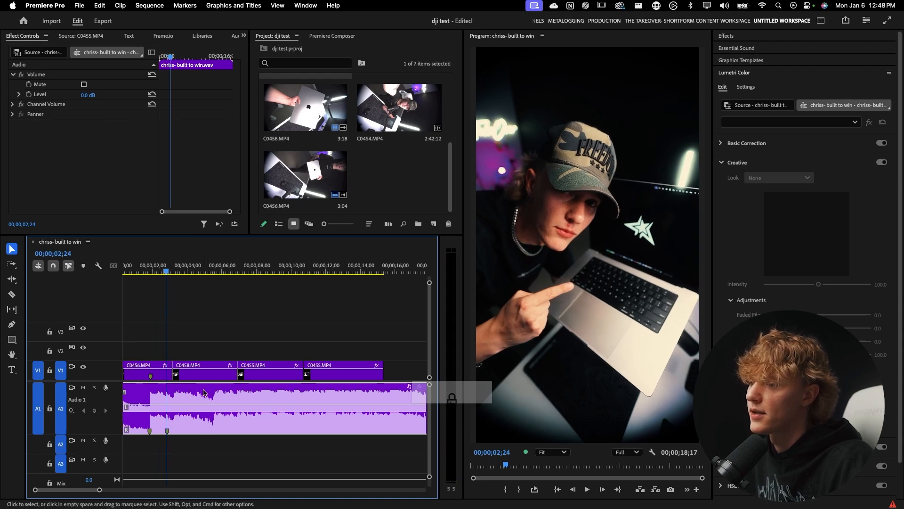
{"action": "left_click", "coordinate": [175, 272]}
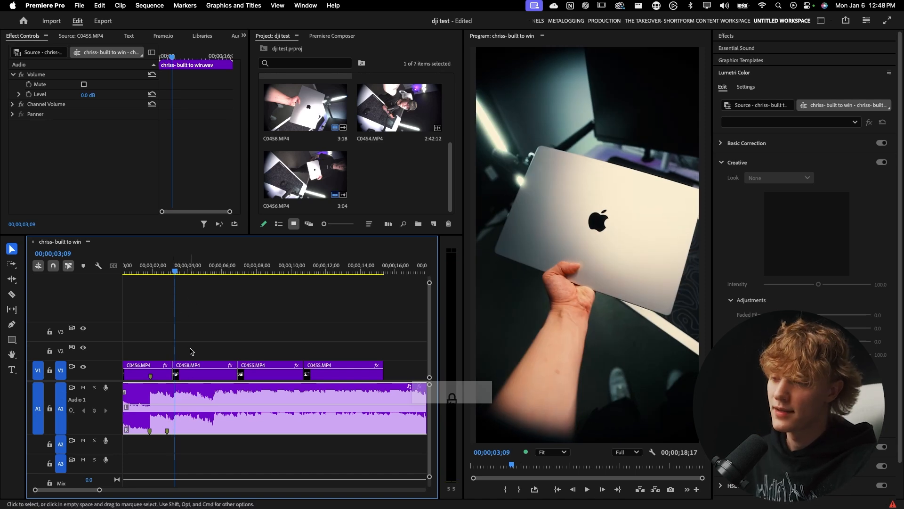
{"action": "key", "text": "super+z"}
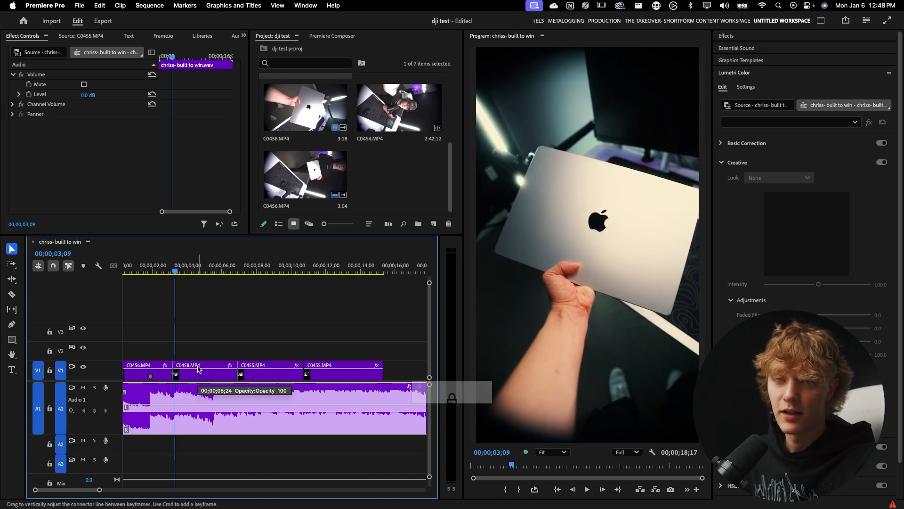
- Play the sequence from its opening seconds and add the first three beat markers to the music clip, up to about 4.5 seconds
{"action": "left_click_drag", "start_coordinate": [158, 270], "coordinate": [123, 270]}
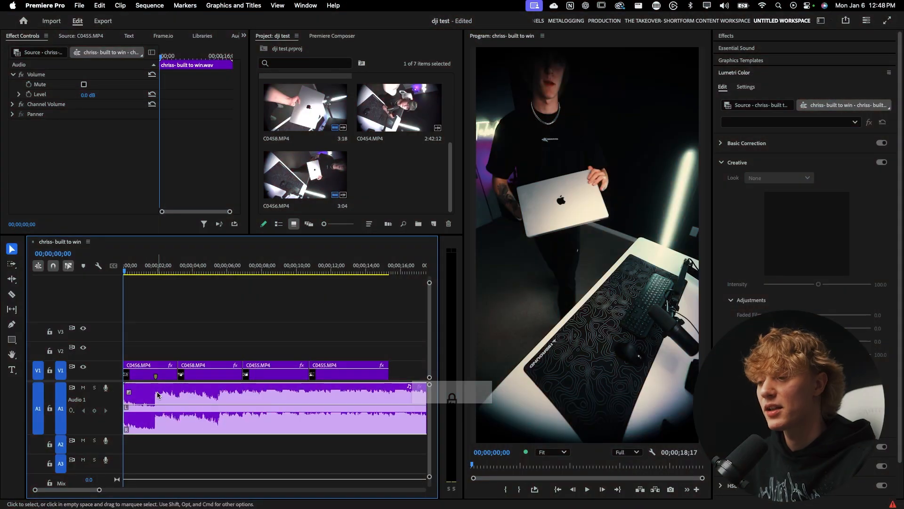
{"action": "key", "text": "space"}
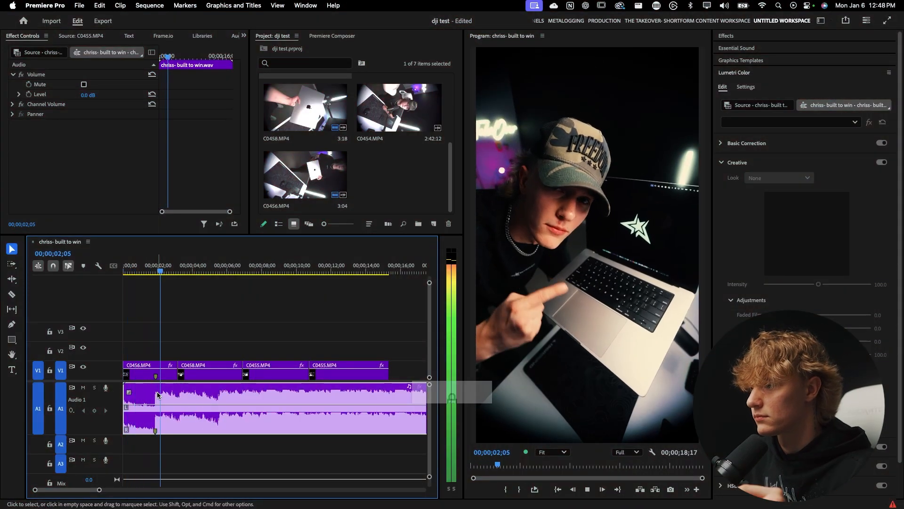
{"action": "key", "text": "space"}
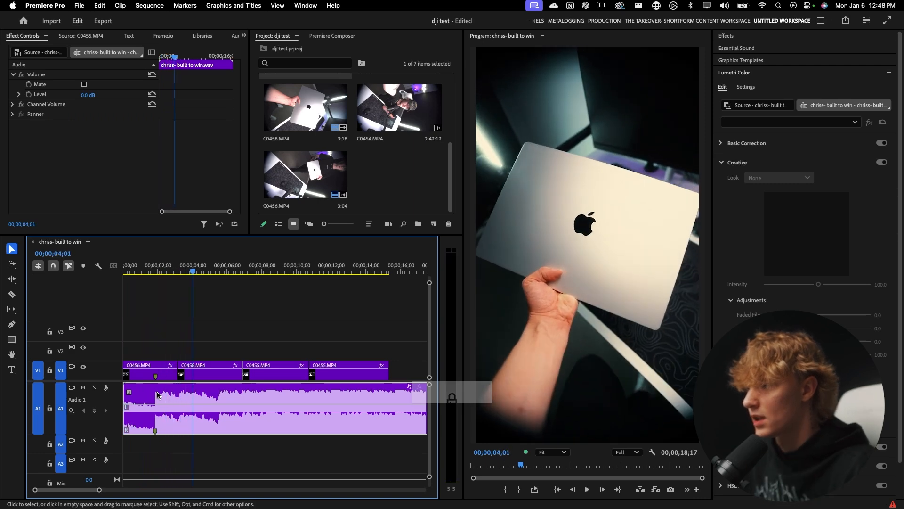
{"action": "left_click", "coordinate": [137, 266]}
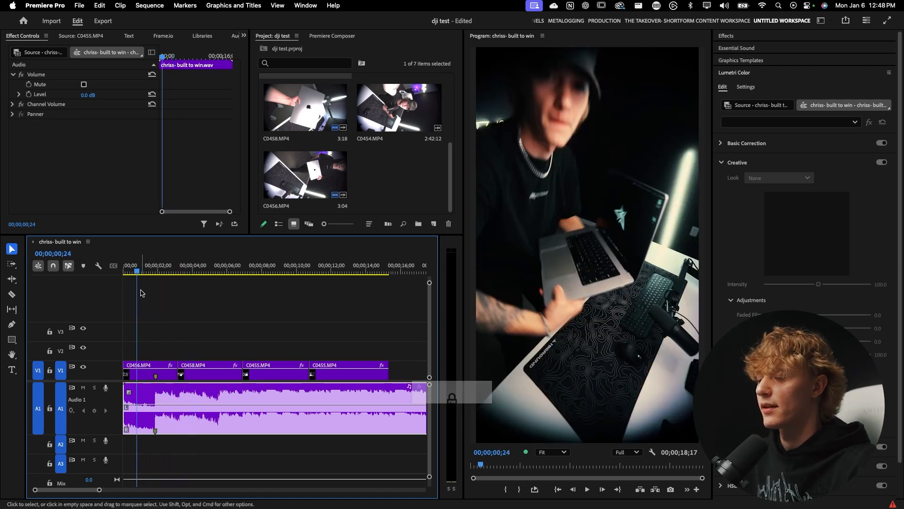
{"action": "key", "text": "space"}
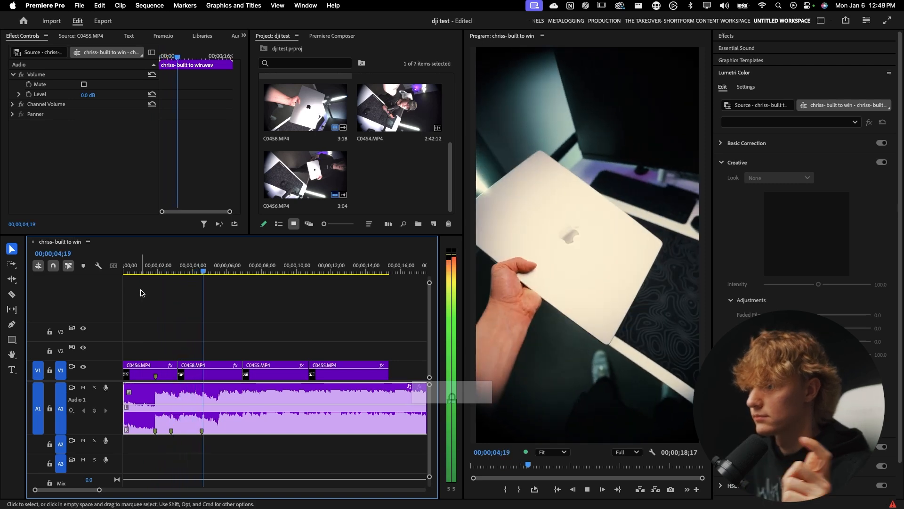
{"action": "key", "text": "space"}
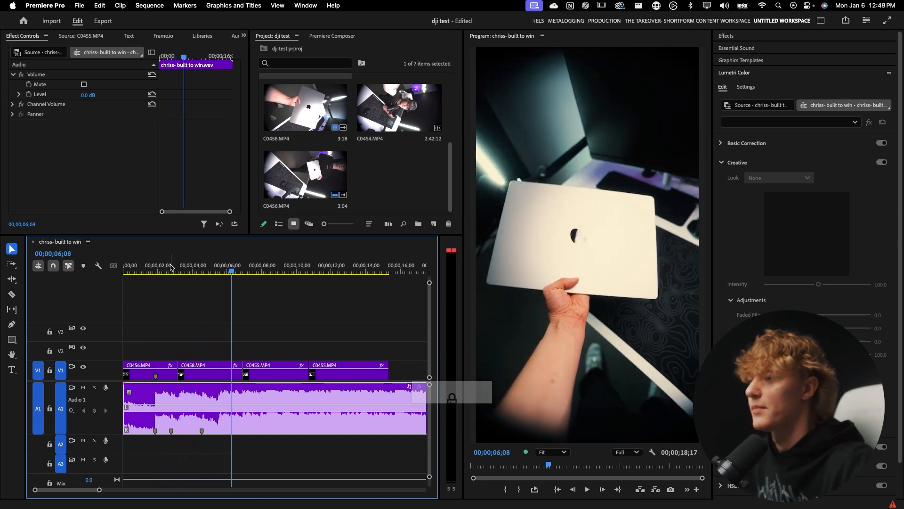
- Add four more beat markers to the music clip, from about 5.5 seconds through 00;00;10;06
{"action": "left_click_drag", "start_coordinate": [214, 268], "coordinate": [220, 272]}
{"action": "key", "text": "m"}
{"action": "key", "text": "Home"}
{"action": "key", "text": "space"}
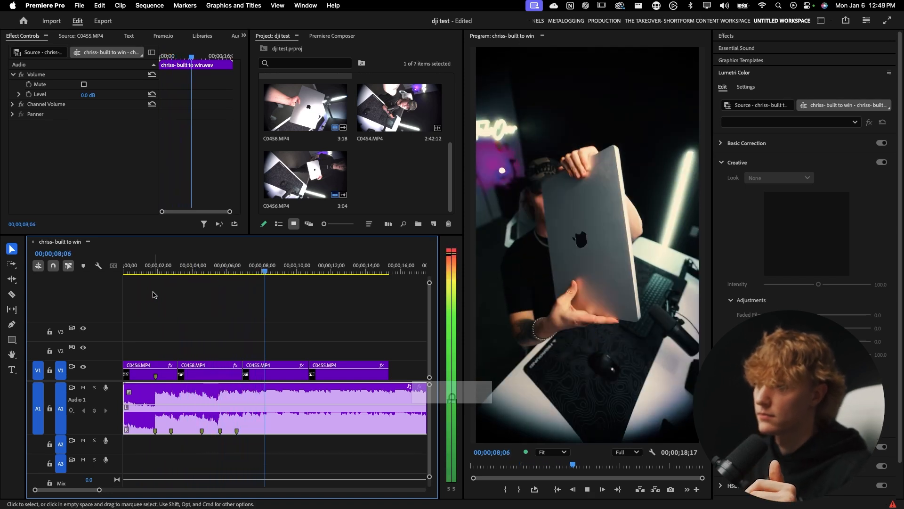
{"action": "key", "text": "m"}
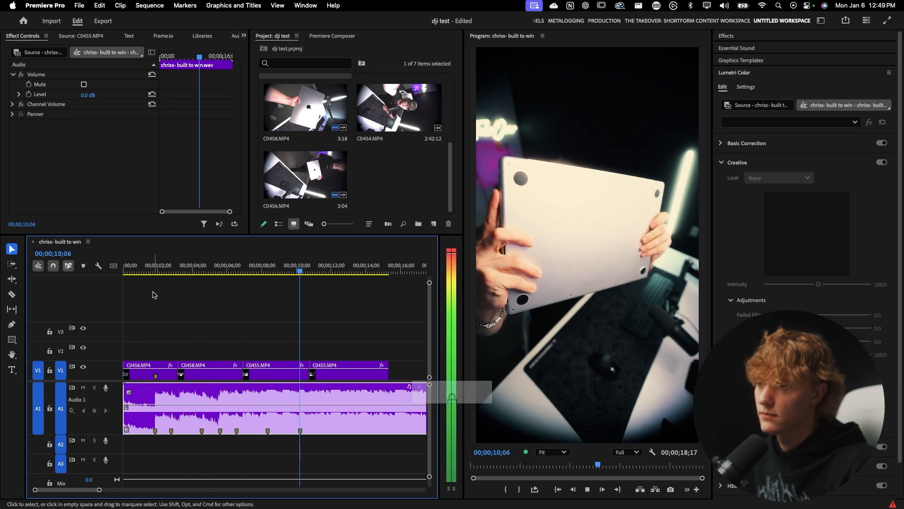
{"action": "key", "text": "space"}
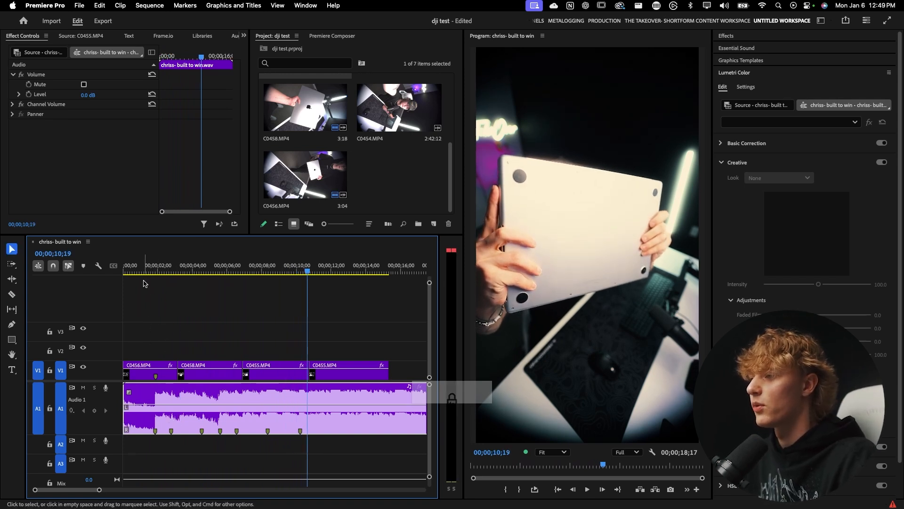
- Trim the end of the first C0456 clip back to the first beat marker and play it back from the start
{"action": "key", "text": "Home"}
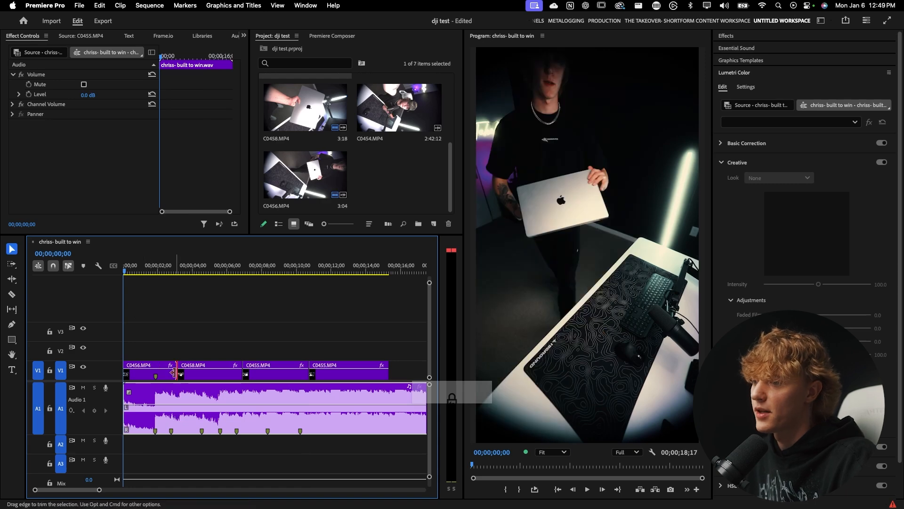
{"action": "left_click_drag", "start_coordinate": [177, 372], "coordinate": [155, 372]}
{"action": "key", "text": "space"}
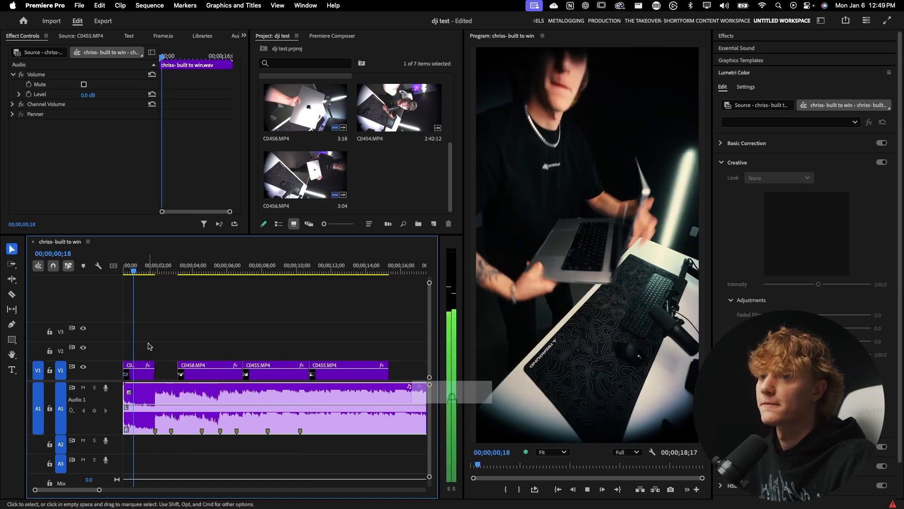
{"action": "key", "text": "space"}
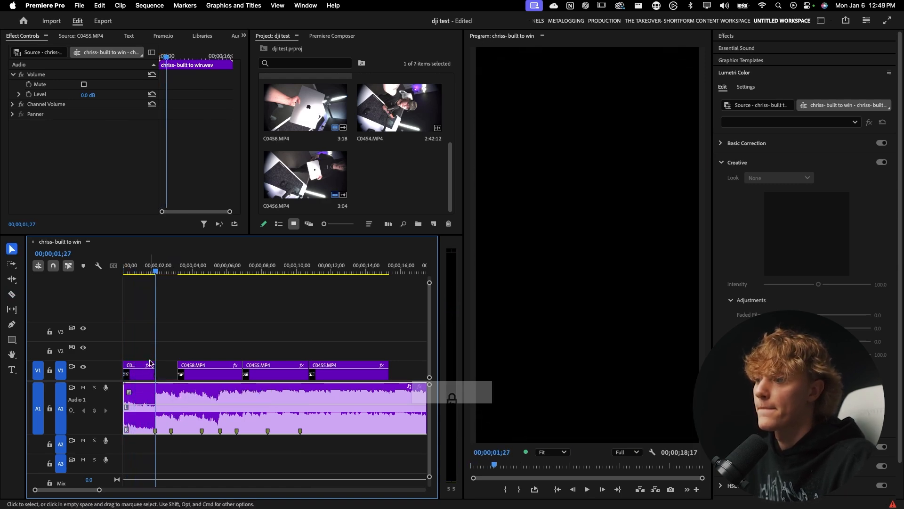
- Try a copy of C0456 on V2 to fill the gap before C0458, fit its length, and delete the copy
{"action": "left_click", "coordinate": [140, 364]}
{"action": "left_click_drag", "start_coordinate": [139, 364], "coordinate": [192, 345], "text": "alt"}
{"action": "left_click_drag", "start_coordinate": [124, 349], "coordinate": [174, 348]}
{"action": "key", "text": "="}
{"action": "left_click_drag", "start_coordinate": [158, 272], "coordinate": [123, 286]}
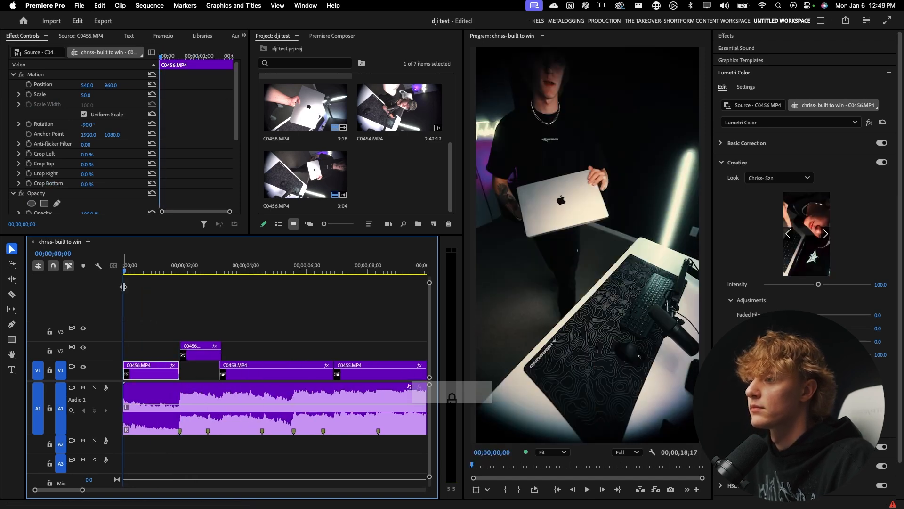
{"action": "key", "text": "space"}
{"action": "left_click", "coordinate": [218, 334]}
{"action": "left_click_drag", "start_coordinate": [224, 346], "coordinate": [218, 347]}
{"action": "key", "text": "space"}
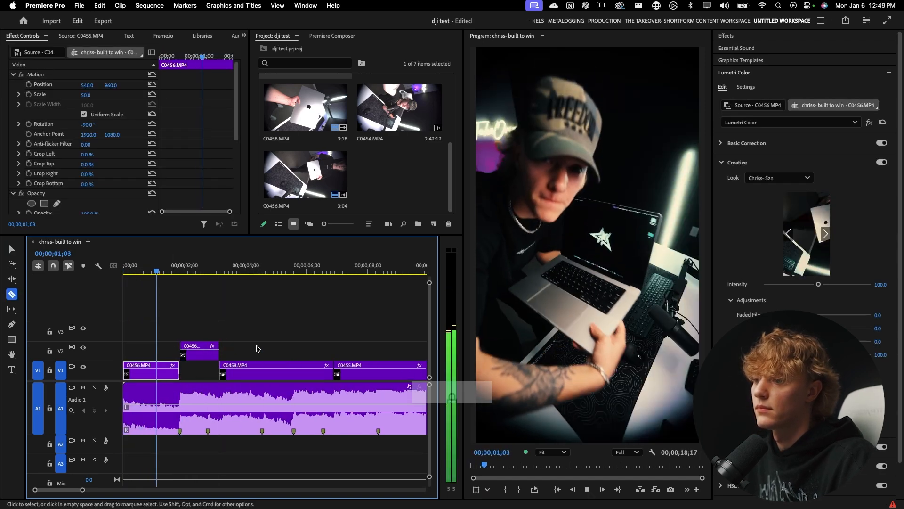
{"action": "left_click", "coordinate": [207, 352]}
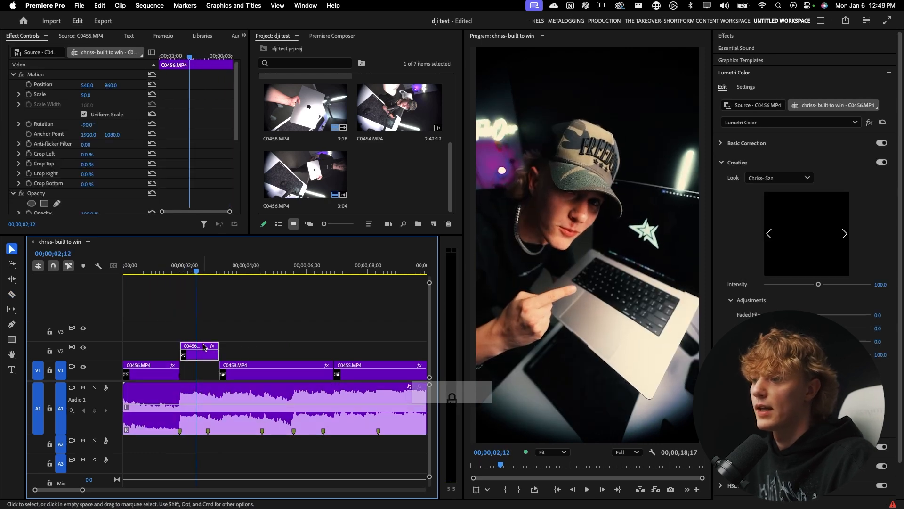
{"action": "key", "text": "Delete"}
- Move C0458 directly against the end of C0456 on V1 and play back the cut at the first beat marker
{"action": "left_click_drag", "start_coordinate": [254, 368], "coordinate": [211, 370]}
{"action": "scroll", "coordinate": [177, 330], "scroll_direction": "up", "scroll_amount": 3}
{"action": "left_click", "coordinate": [153, 268]}
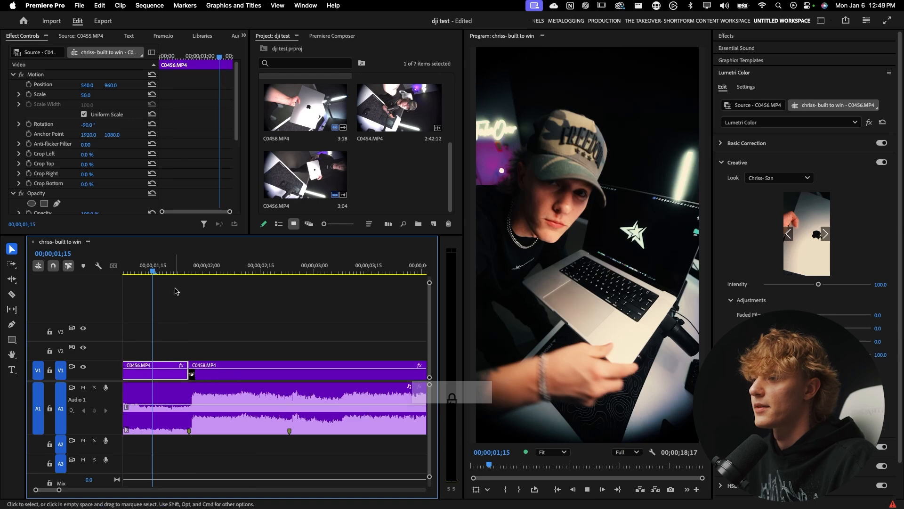
{"action": "key", "text": "space"}
{"action": "key", "text": "c"}
{"action": "key", "text": "v"}
{"action": "scroll", "coordinate": [205, 316], "scroll_direction": "down", "scroll_amount": 3}
{"action": "key", "text": "space"}
- Split C0458 at the second beat marker and fit its second piece between the second and third markers
{"action": "key", "text": "c"}
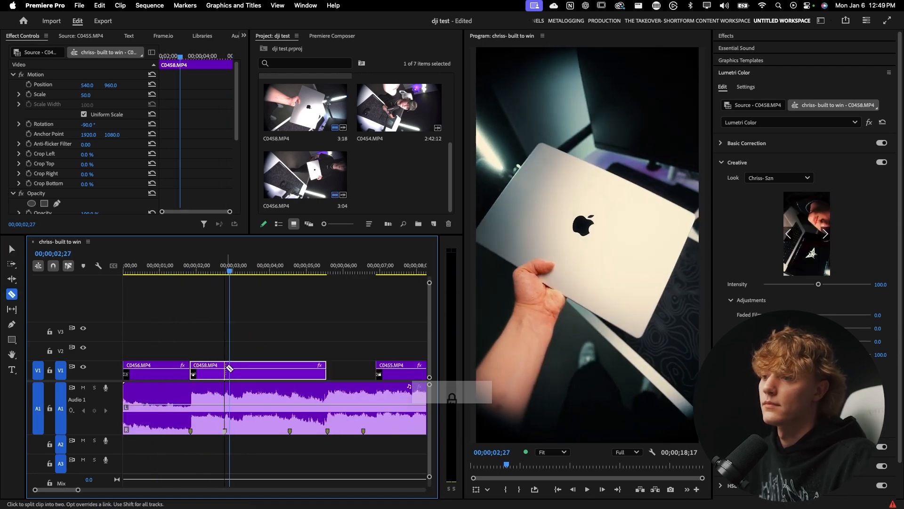
{"action": "left_click", "coordinate": [224, 369]}
{"action": "key", "text": "v"}
{"action": "left_click", "coordinate": [246, 368]}
{"action": "left_click_drag", "start_coordinate": [226, 370], "coordinate": [254, 370]}
{"action": "left_click_drag", "start_coordinate": [235, 370], "coordinate": [289, 370]}
- Play back the C0458 cuts and move the first C0455 clip directly behind them at the third beat marker
{"action": "left_click", "coordinate": [193, 267]}
{"action": "key", "text": "space"}
{"action": "key", "text": "c"}
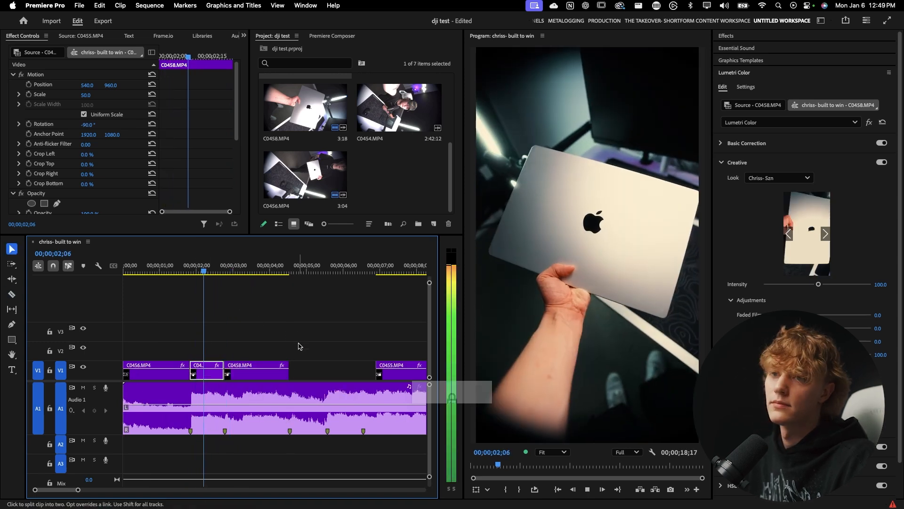
{"action": "key", "text": "v"}
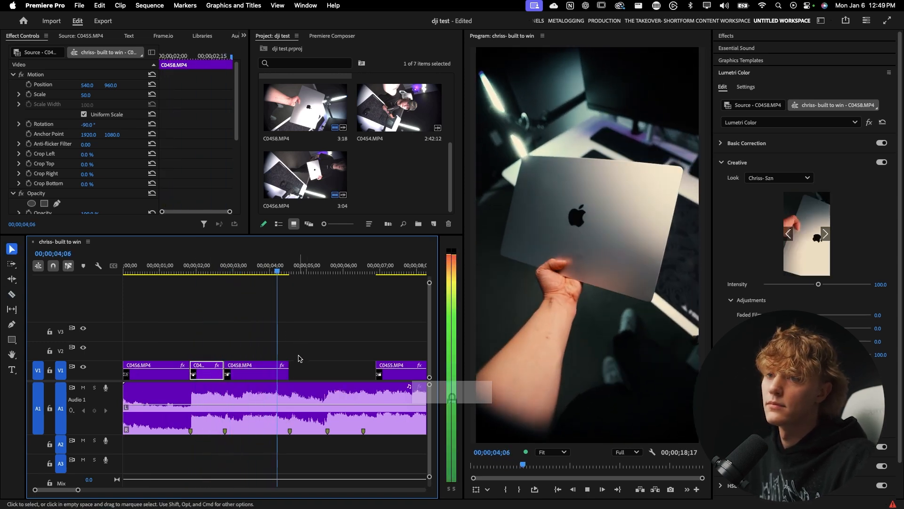
{"action": "key", "text": "space"}
{"action": "left_click_drag", "start_coordinate": [397, 365], "coordinate": [315, 369]}
- Split the first C0455 clip at the beat markers and ripple delete the excess pieces, leaving two pieces ending at the fifth marker
{"action": "left_click", "coordinate": [259, 269]}
{"action": "key", "text": "space"}
{"action": "key", "text": "c"}
{"action": "key", "text": "v"}
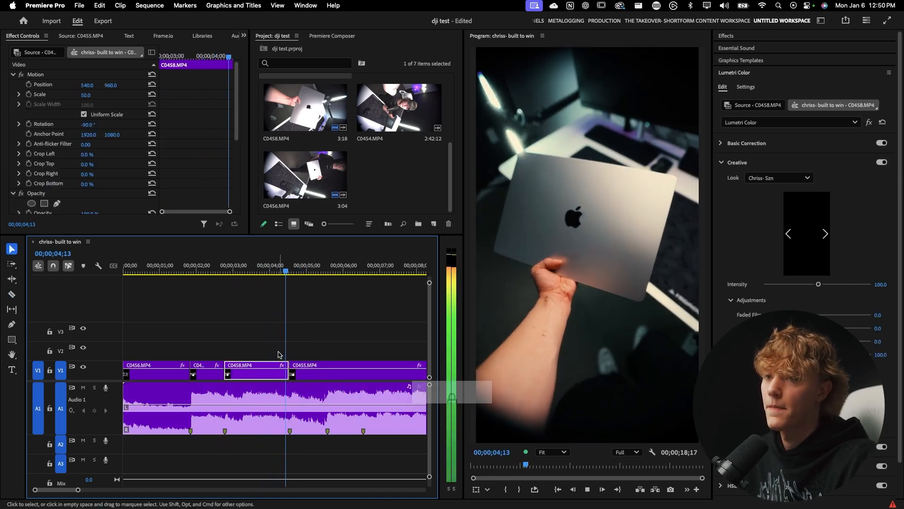
{"action": "scroll", "coordinate": [281, 357], "scroll_direction": "right", "scroll_amount": 3}
{"action": "left_click", "coordinate": [277, 366]}
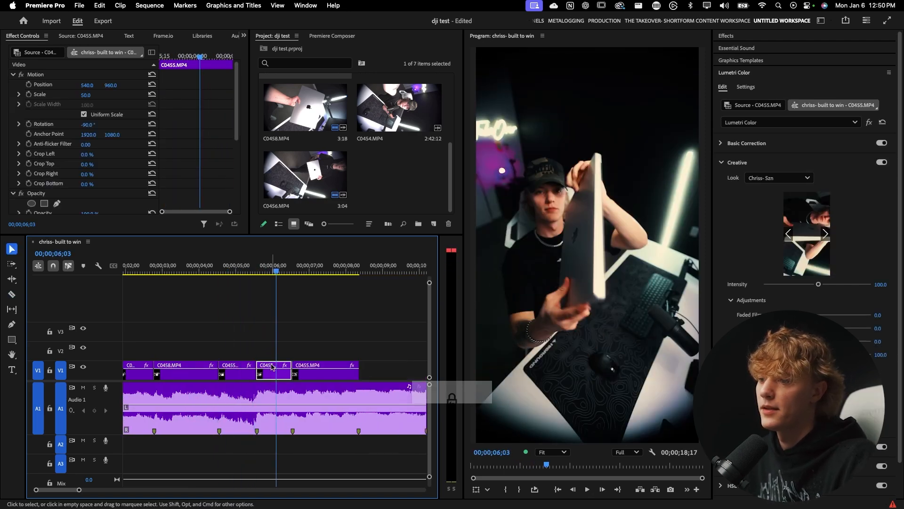
{"action": "key", "text": "shift+Delete"}
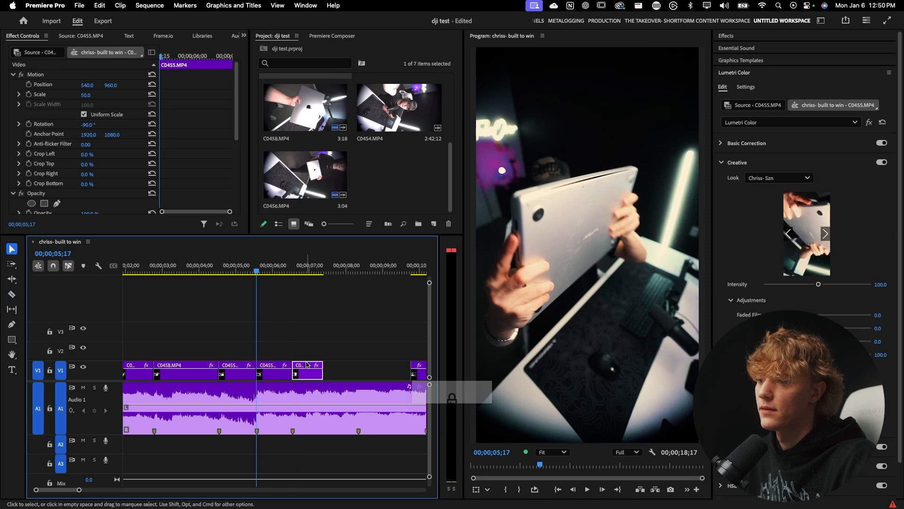
{"action": "key", "text": "shift+Delete"}
- Play back the shortened C0455 pieces and move the last C0455 clip directly behind them at the fifth beat marker
{"action": "left_click", "coordinate": [235, 267]}
{"action": "key", "text": "space"}
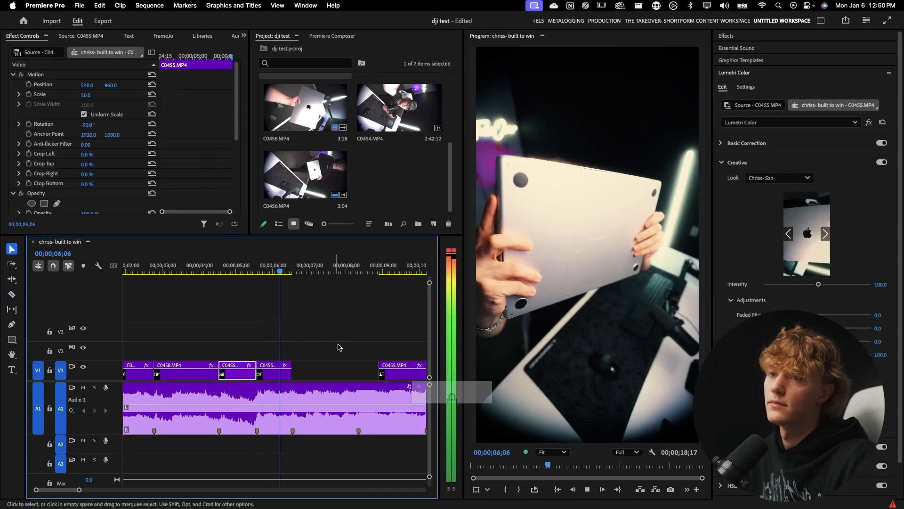
{"action": "key", "text": "space"}
{"action": "left_click_drag", "start_coordinate": [396, 370], "coordinate": [309, 369]}
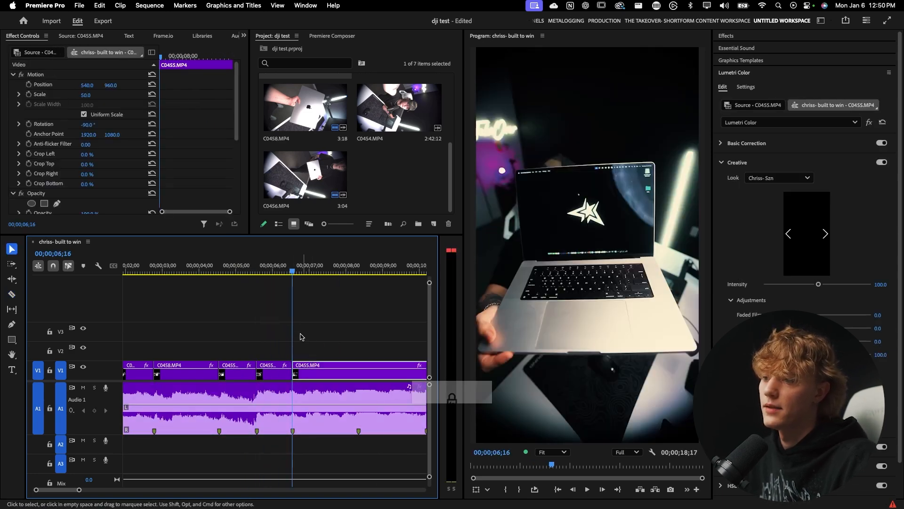
- Split the last C0455 clip at 00;00;07;25 and at the sixth beat marker, and ripple delete the piece between the cuts
{"action": "key", "text": "space"}
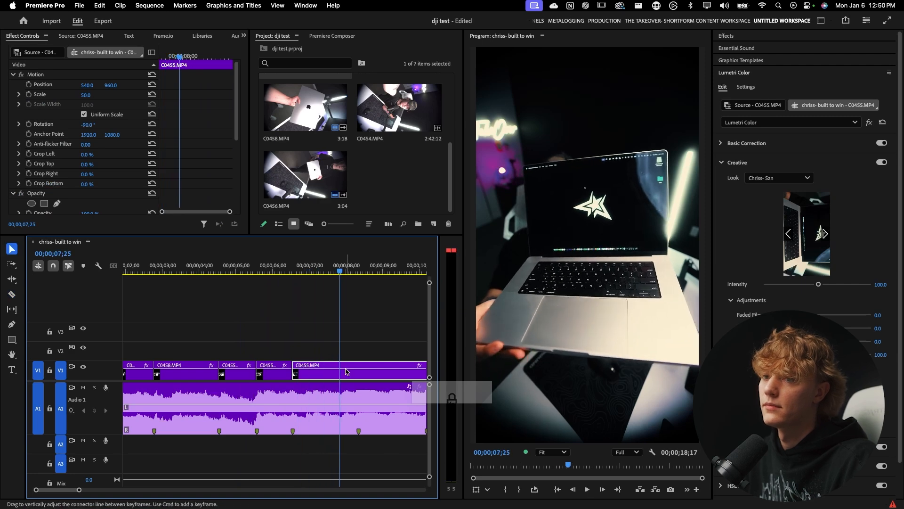
{"action": "key", "text": "v"}
{"action": "left_click", "coordinate": [351, 368]}
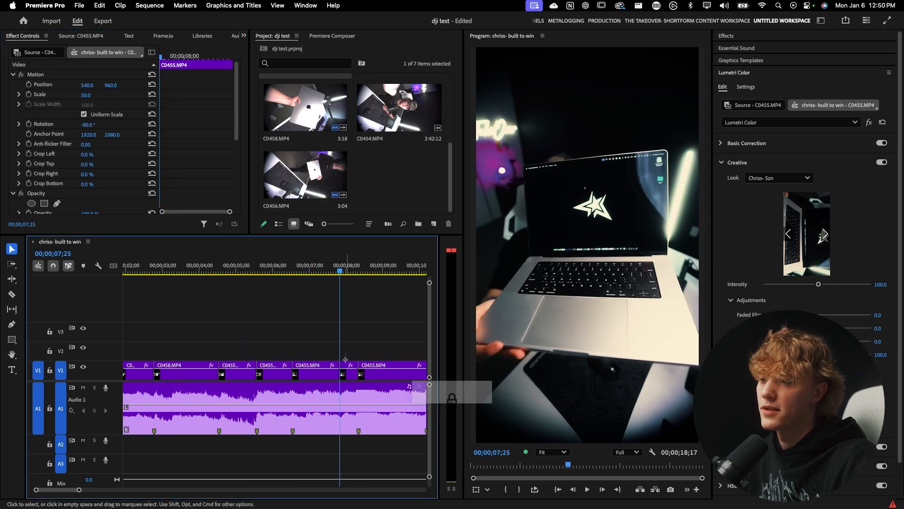
{"action": "key", "text": "shift+Delete"}
- Play back the last two C0455 pieces and check the cut between them against the sixth beat marker
{"action": "left_click", "coordinate": [281, 266]}
{"action": "key", "text": "space"}
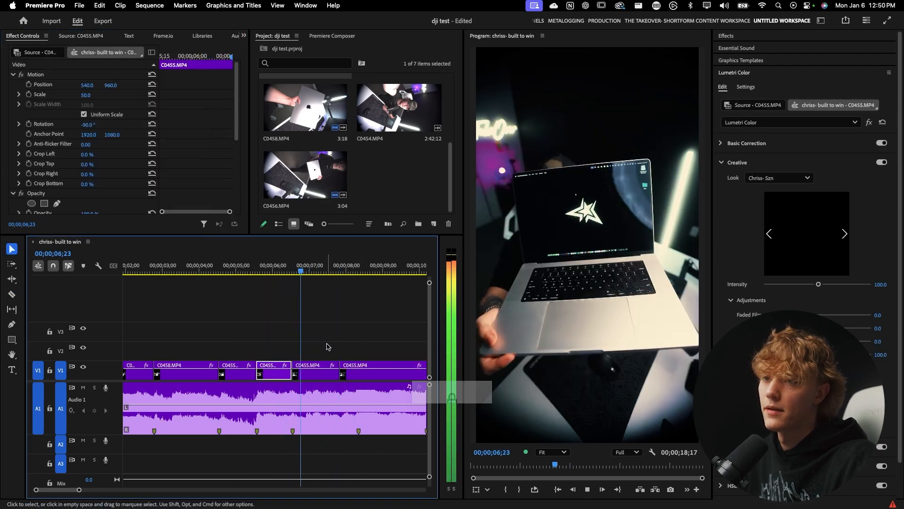
{"action": "key", "text": "space"}
{"action": "left_click", "coordinate": [327, 267]}
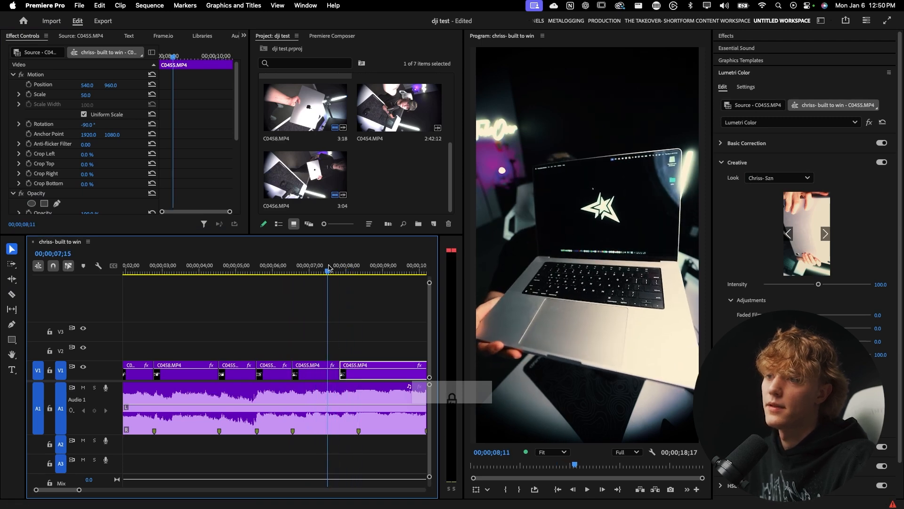
{"action": "key", "text": "space"}
{"action": "key", "text": "space"}
{"action": "left_click", "coordinate": [329, 266]}
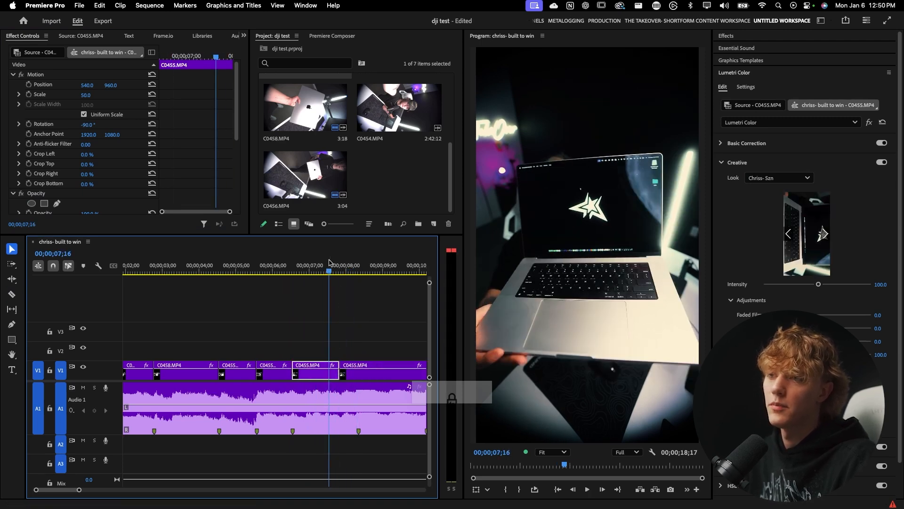
- Split the last C0455 clip at the sixth beat marker, 00;00;08;11, and play back the piece behind the cut
{"action": "key", "text": "space"}
{"action": "key", "text": "c"}
{"action": "key", "text": "v"}
{"action": "key", "text": "space"}
{"action": "scroll", "coordinate": [341, 344], "scroll_direction": "right", "scroll_amount": 3}
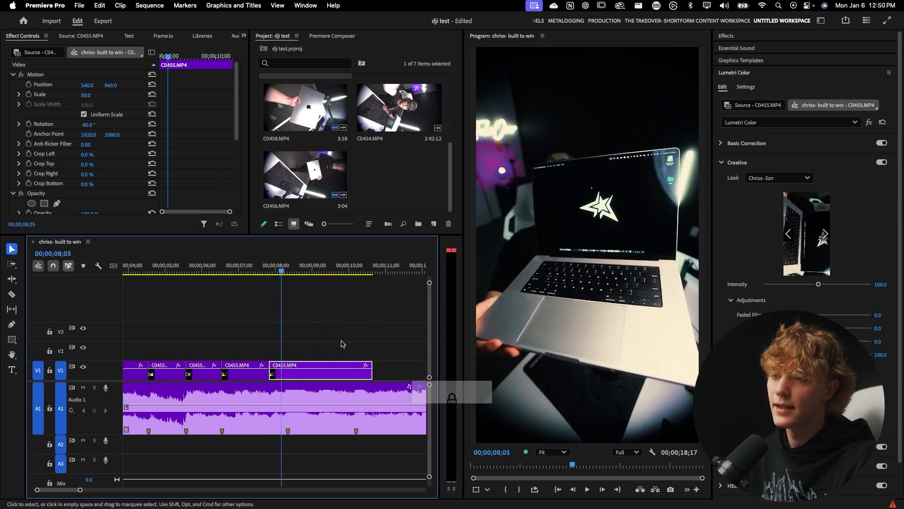
{"action": "key", "text": "space"}
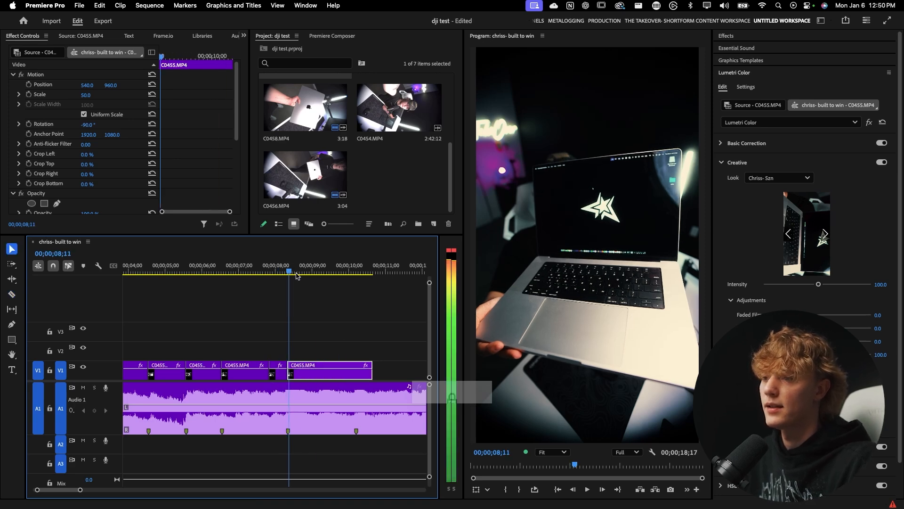
{"action": "key", "text": "space"}
{"action": "key", "text": "backslash"}
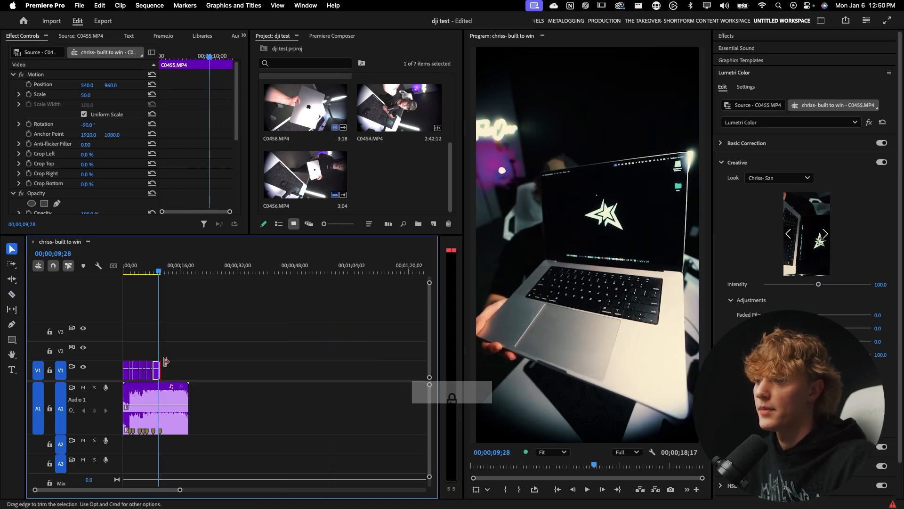
- Extend the end of the last C0455 piece to 00;00;33;07, split it at 00;00;26;00 and ripple delete the part before the cut
{"action": "left_click_drag", "start_coordinate": [165, 362], "coordinate": [246, 362]}
{"action": "left_click", "coordinate": [216, 270]}
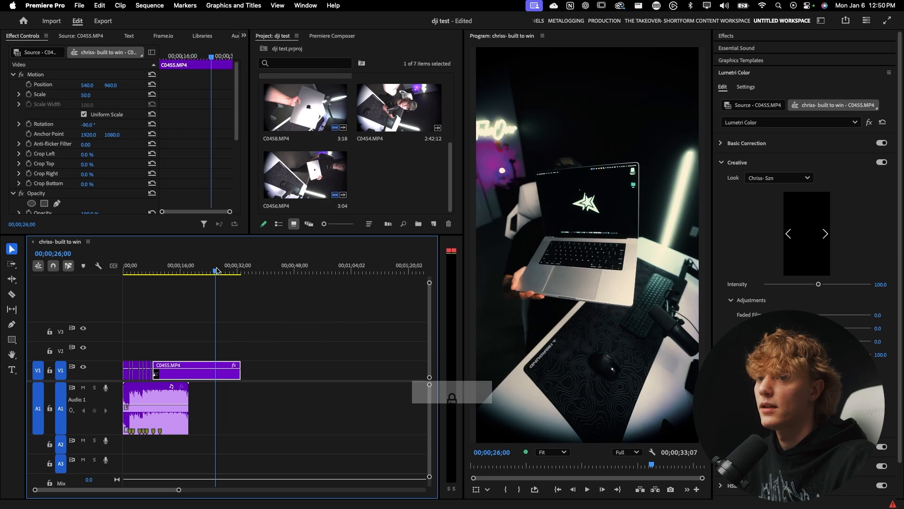
{"action": "left_click", "coordinate": [203, 367]}
{"action": "key", "text": "v"}
{"action": "left_click", "coordinate": [216, 366]}
{"action": "key", "text": "v"}
{"action": "left_click", "coordinate": [209, 367]}
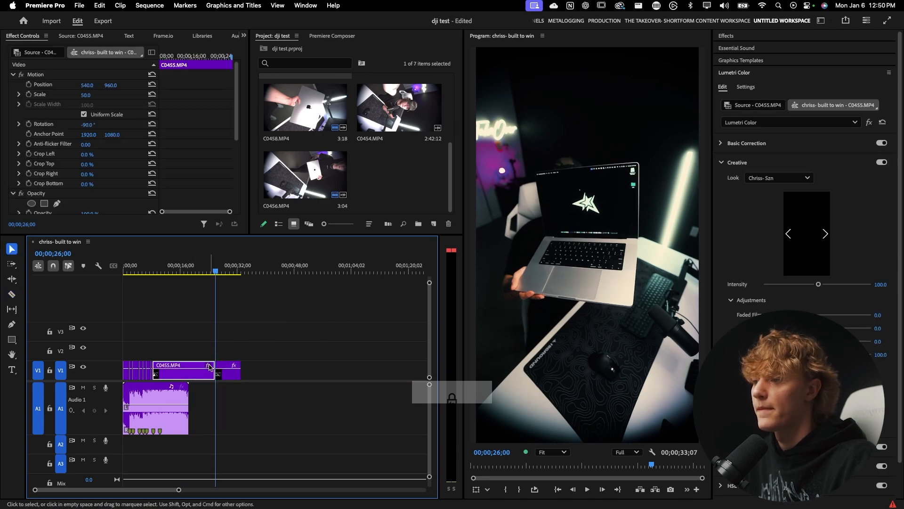
{"action": "key", "text": "backslash"}
- Play back the new last C0455 piece, split it at 00;00;09;13 and delete the remainder
{"action": "key", "text": "space"}
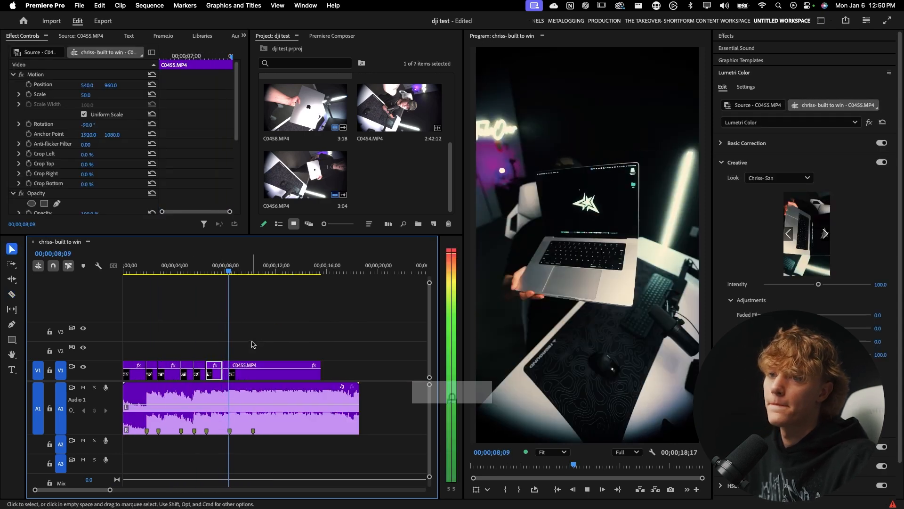
{"action": "left_click", "coordinate": [270, 367]}
{"action": "key", "text": "space"}
{"action": "key", "text": "c"}
{"action": "left_click", "coordinate": [243, 370]}
{"action": "key", "text": "v"}
{"action": "left_click", "coordinate": [265, 368]}
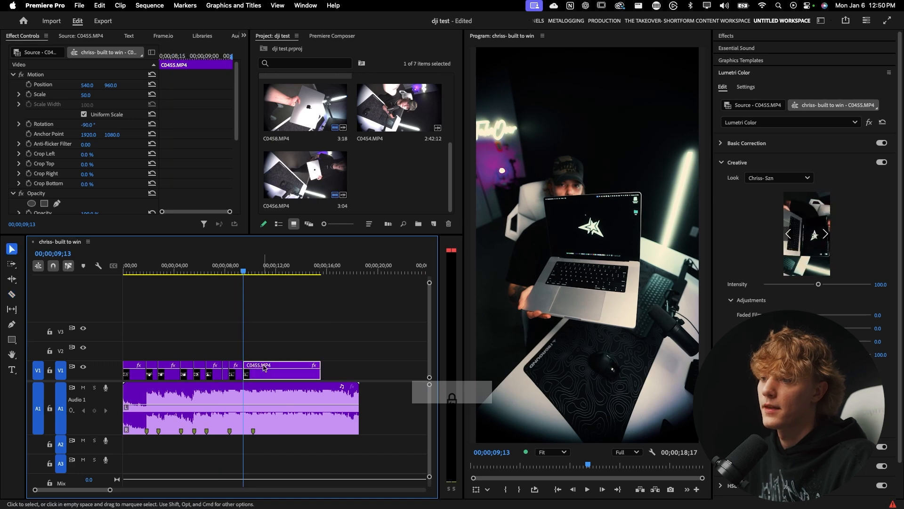
{"action": "key", "text": "BackSpace"}
- Split the music track at 00;00;09;13, level with the end of the video, and delete the rest
{"action": "left_click", "coordinate": [245, 390]}
{"action": "key", "text": "v"}
{"action": "left_click", "coordinate": [273, 392]}
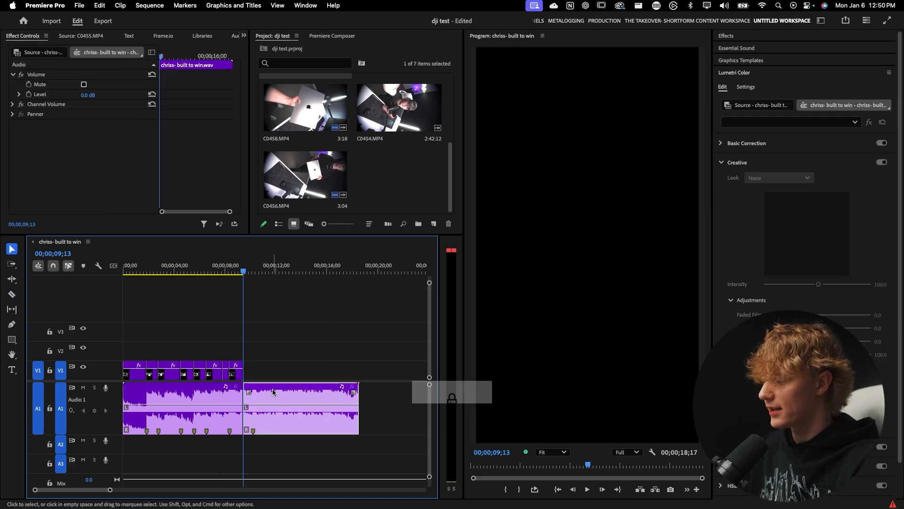
{"action": "key", "text": "BackSpace"}
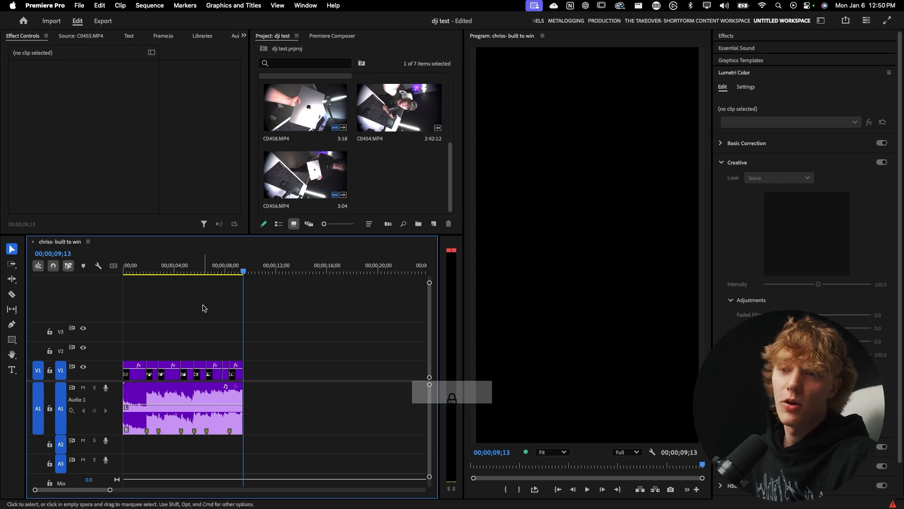
- Play back the trimmed sequence from the beginning to review all the cuts against the music
{"action": "key", "text": "Home"}
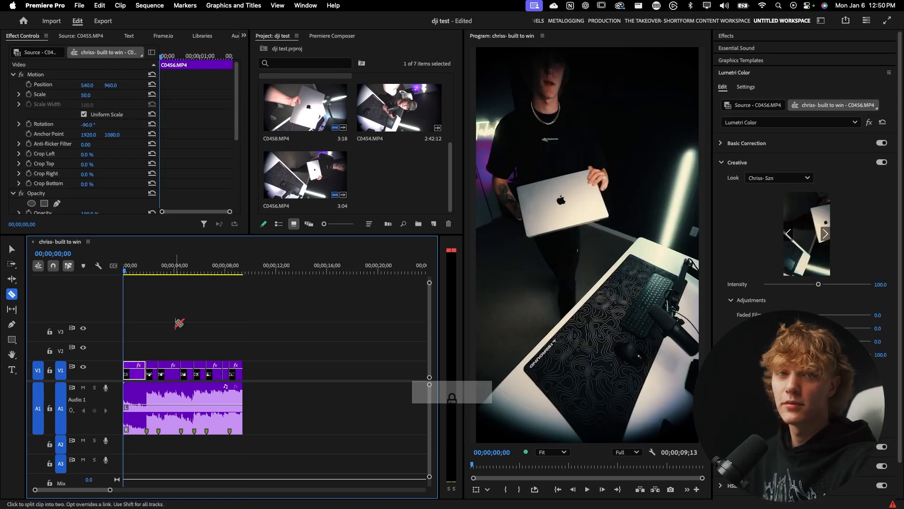
{"action": "key", "text": "space"}
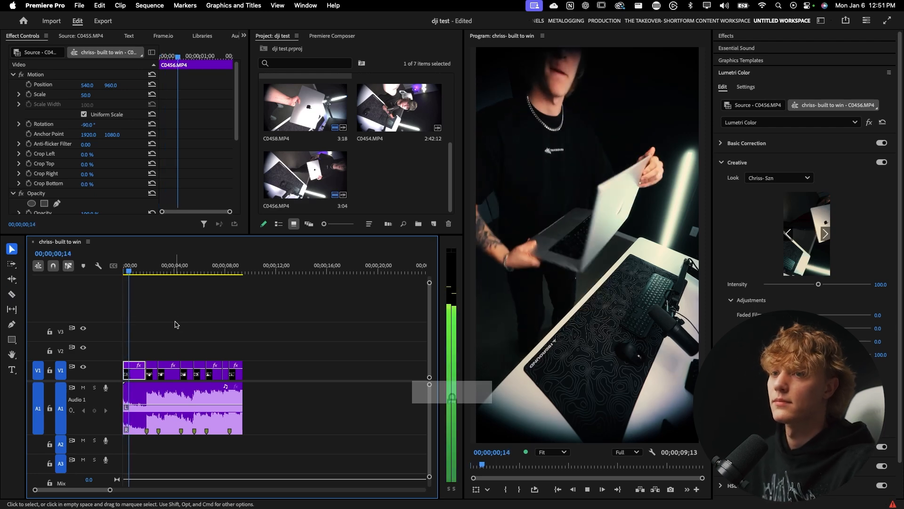